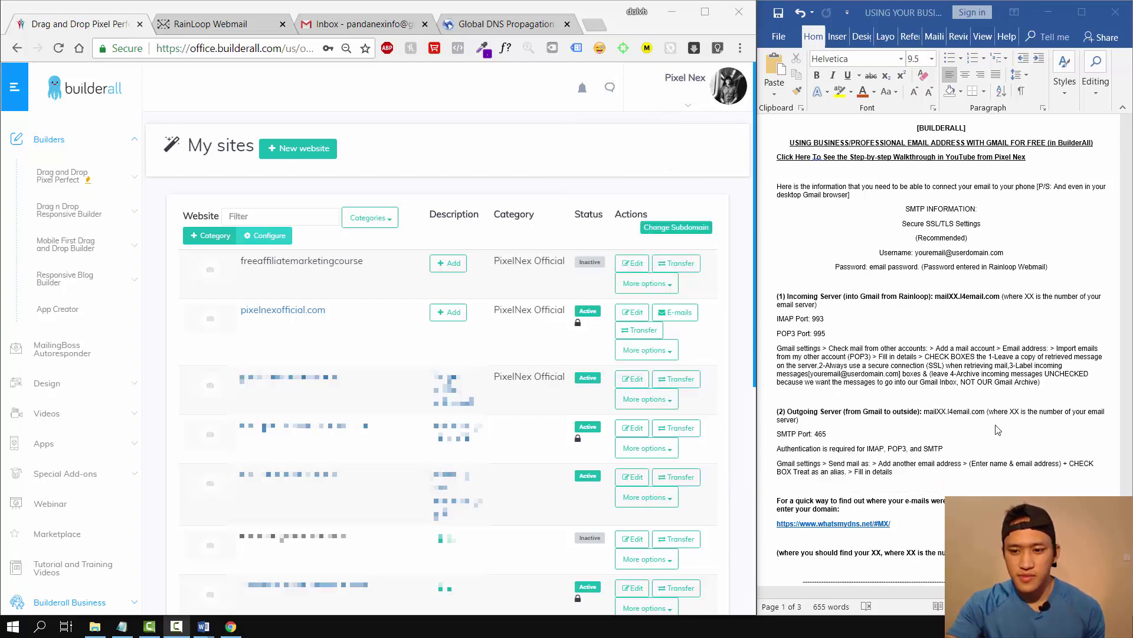
Step: Expand Builders > Drag and Drop Pixel Perfect, and scroll the guide to incoming server mailXX.l4email.com
scroll(1041, 266, "down", 5)
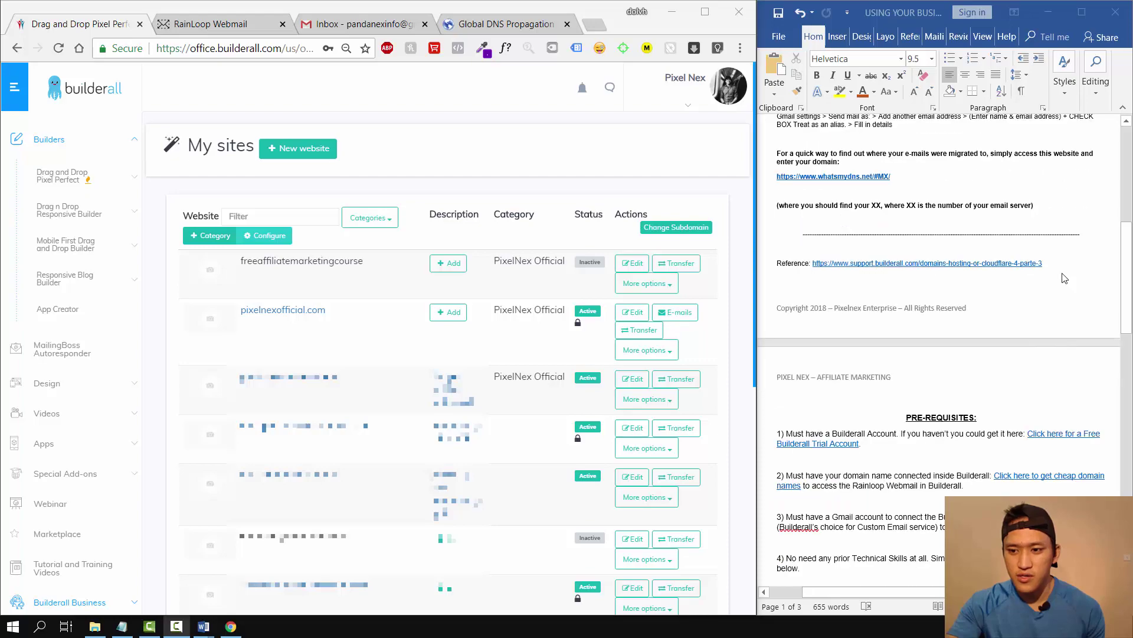
left_click_drag(1126, 282, 1131, 166)
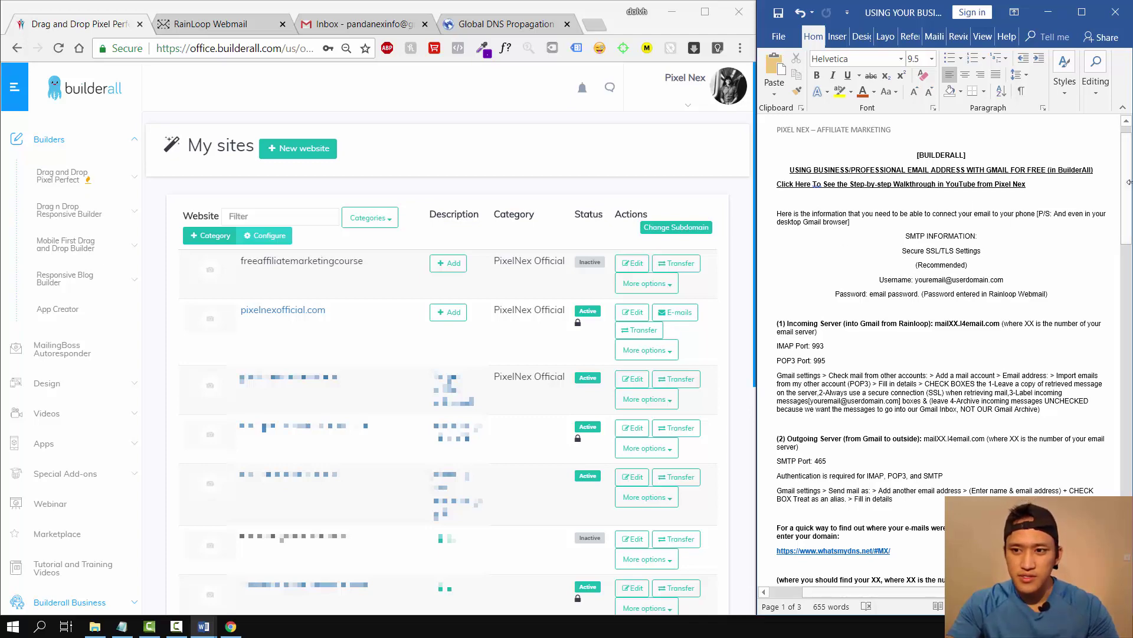
left_click_drag(1130, 187, 1129, 183)
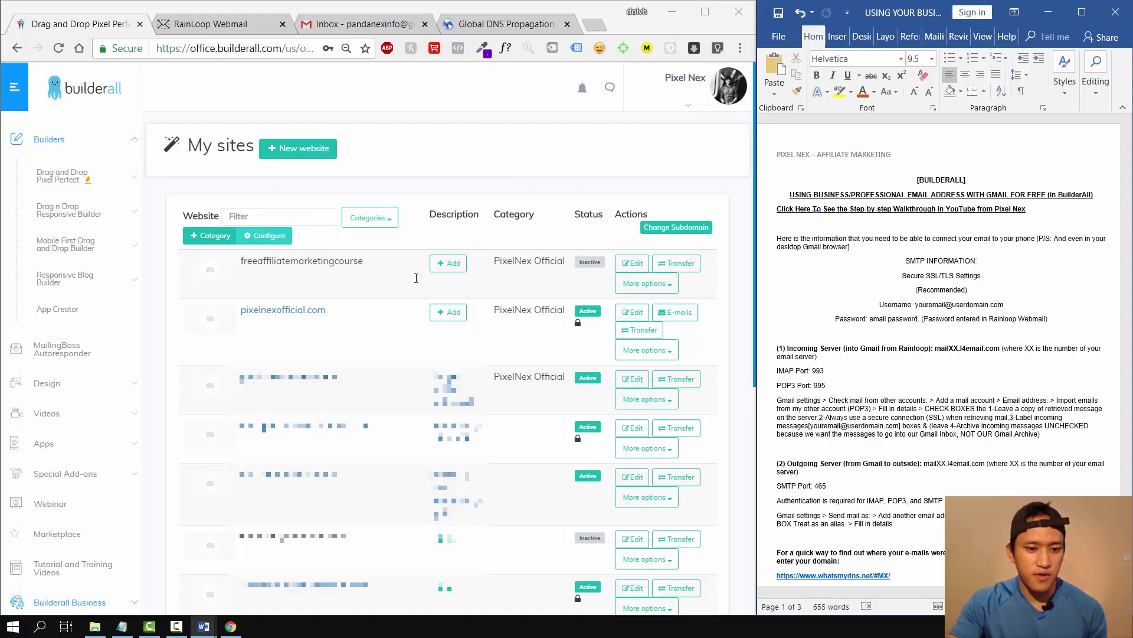
left_click(55, 148)
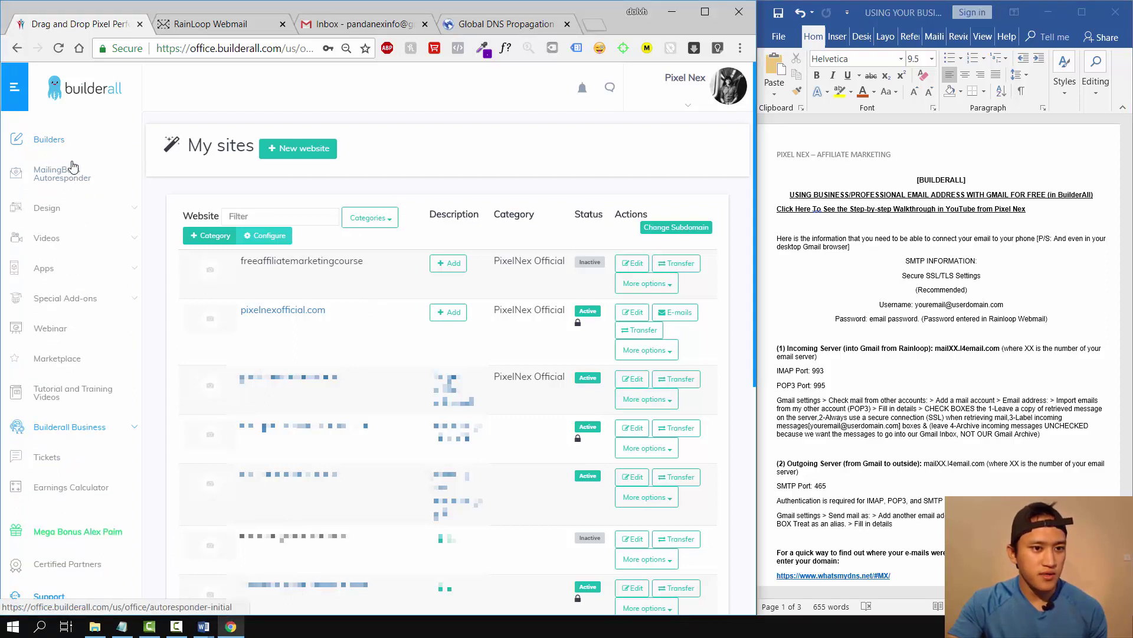
left_click(63, 147)
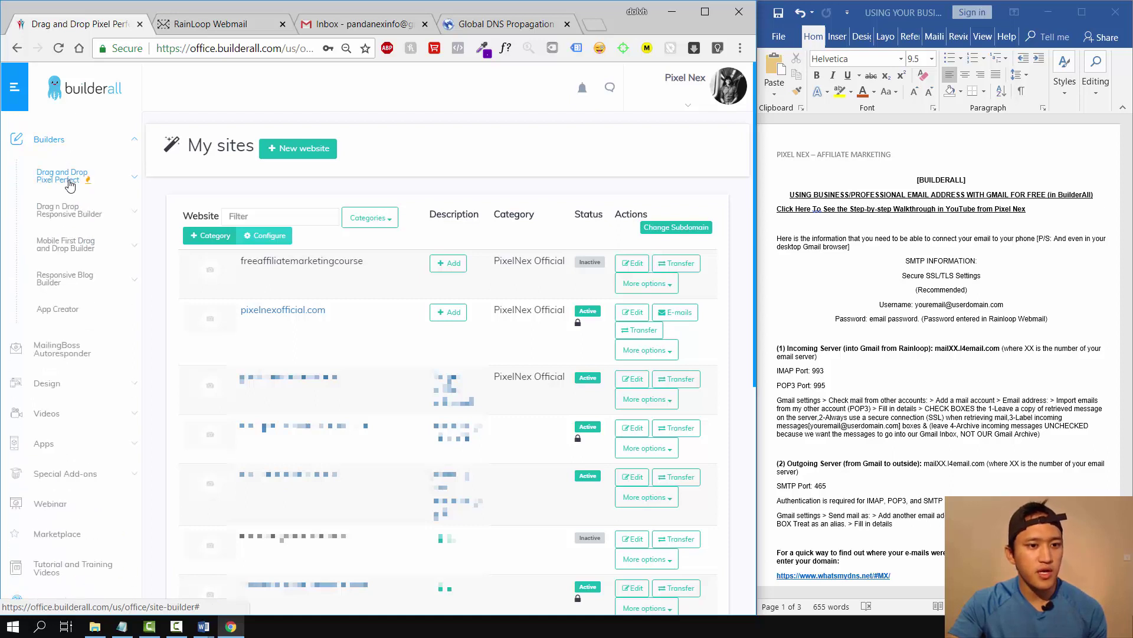
left_click(68, 177)
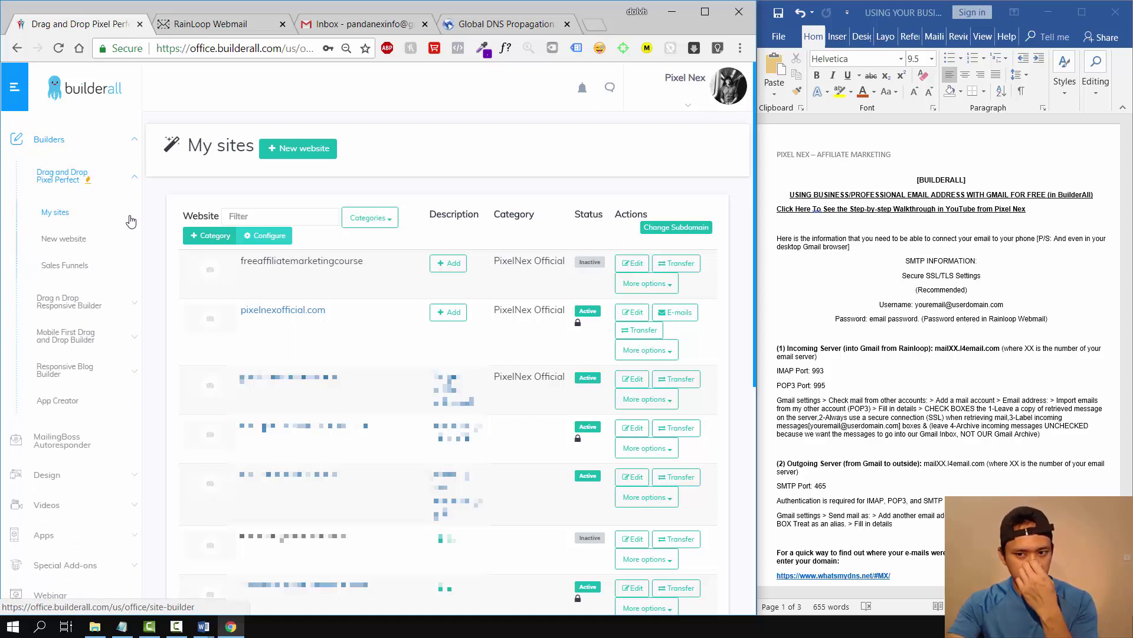
left_click(1130, 226)
scroll(1130, 226, "down", 2)
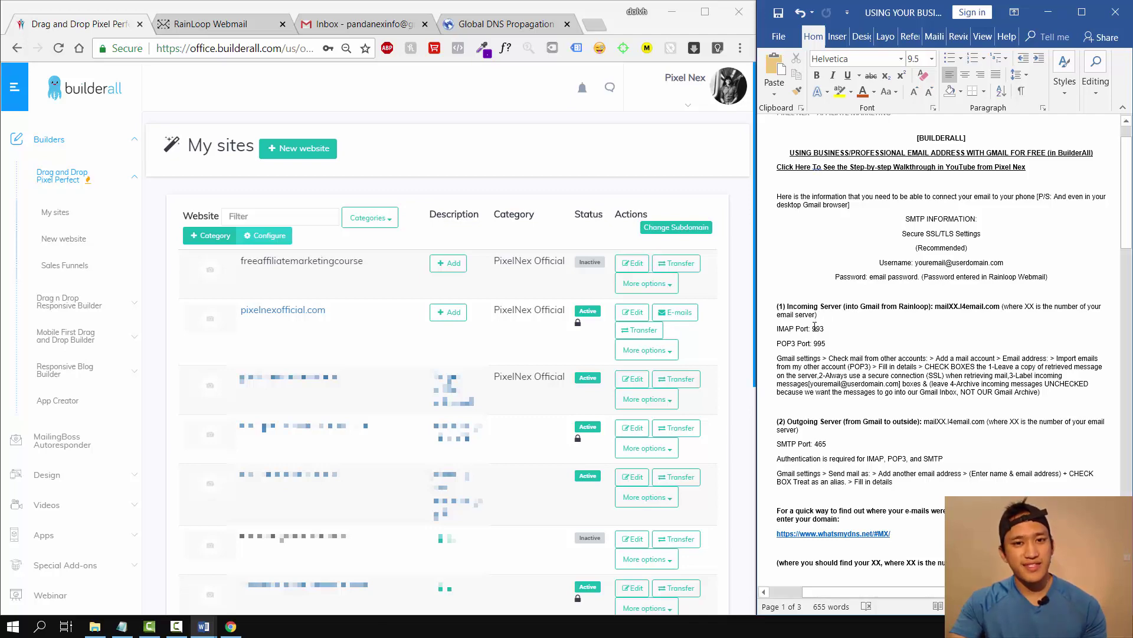
left_click(360, 25)
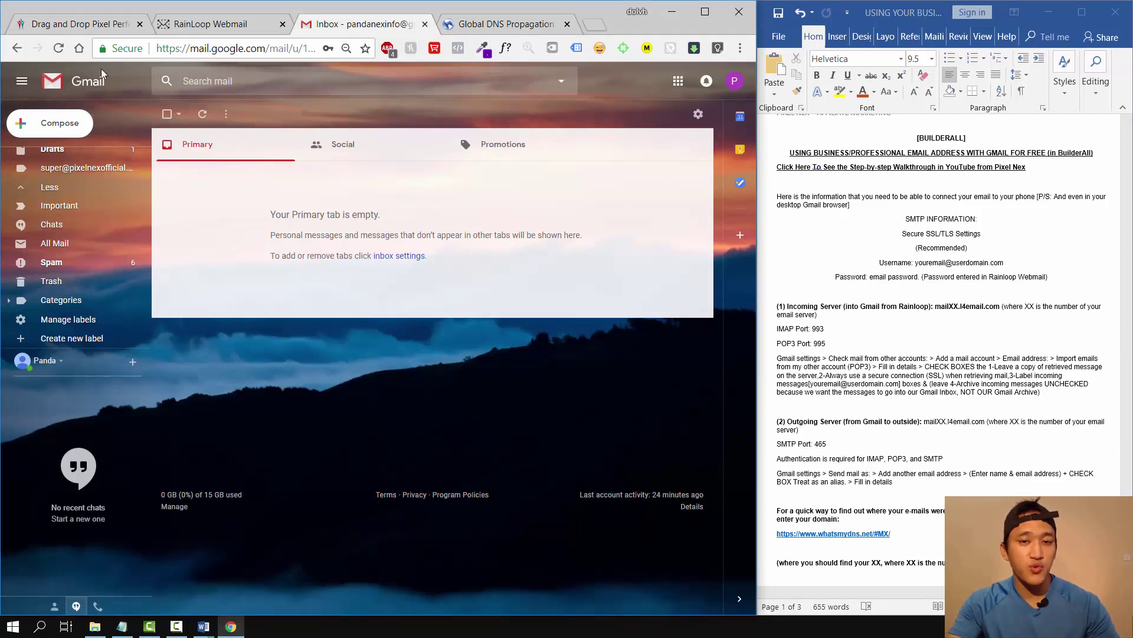
left_click(55, 31)
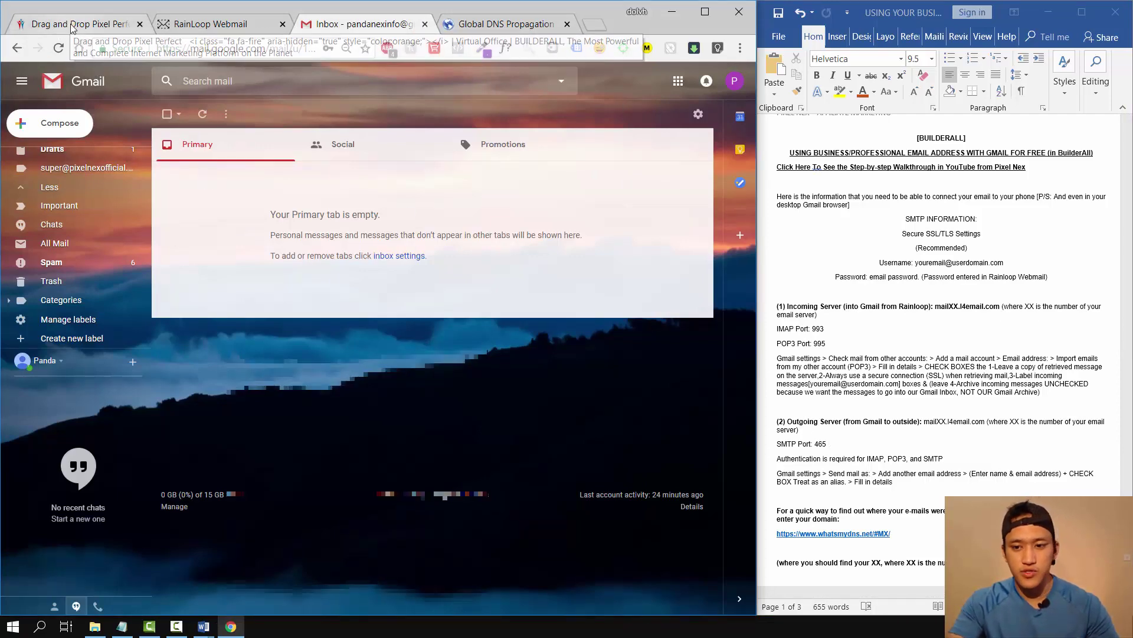
scroll(1030, 399, "down", 2)
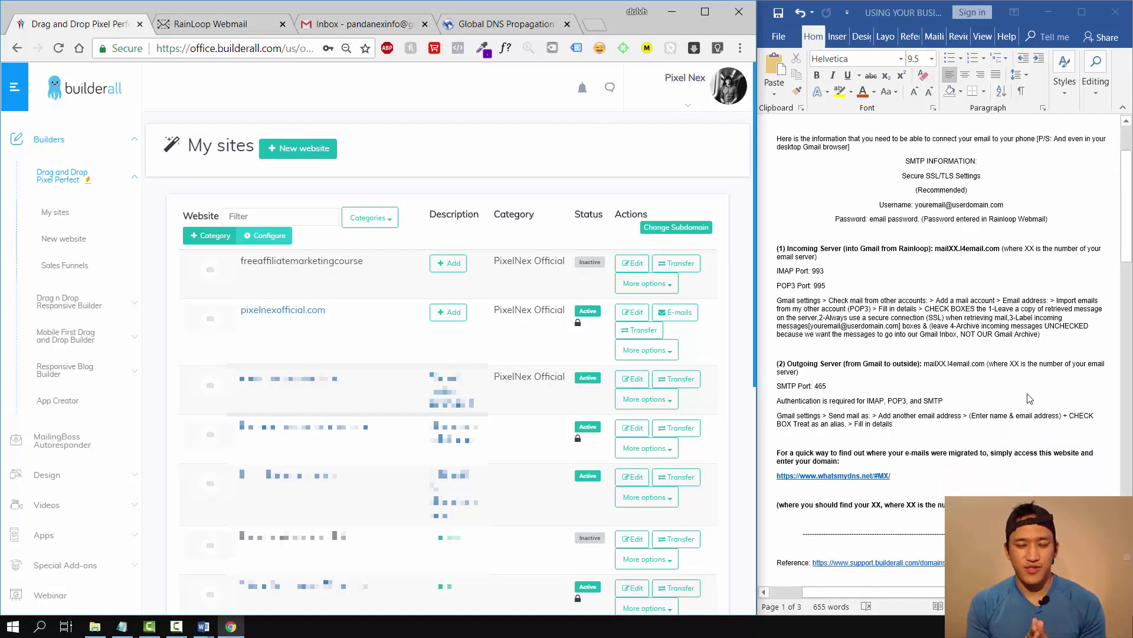
left_click_drag(1128, 240, 1128, 369)
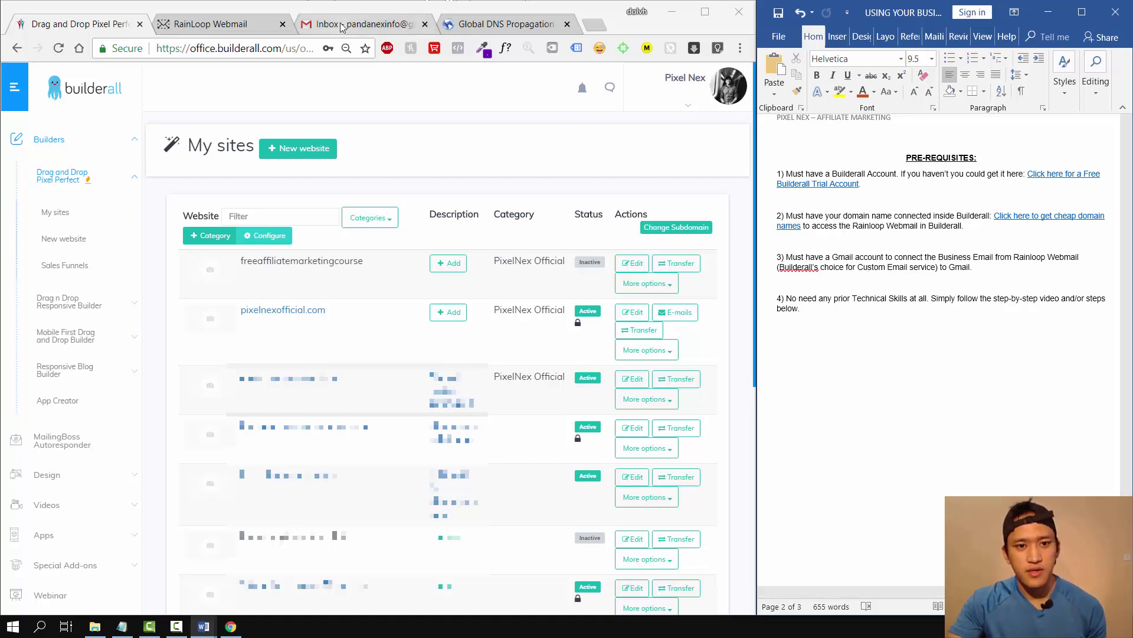
left_click(363, 23)
left_click(849, 307)
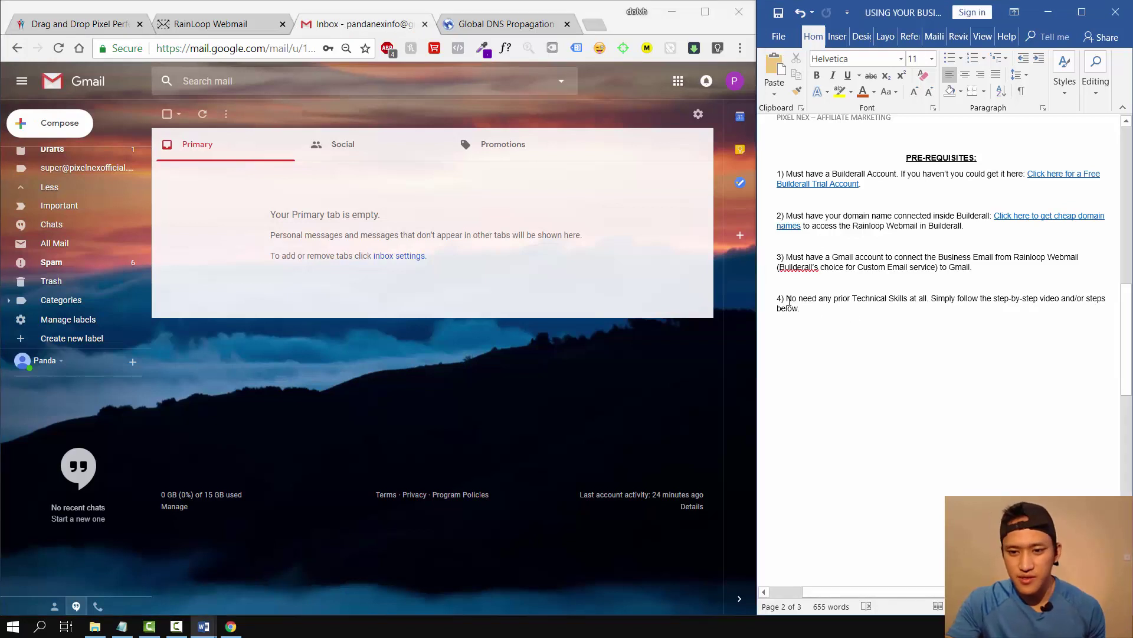
left_click_drag(819, 307, 928, 299)
left_click(823, 299)
left_click(940, 352)
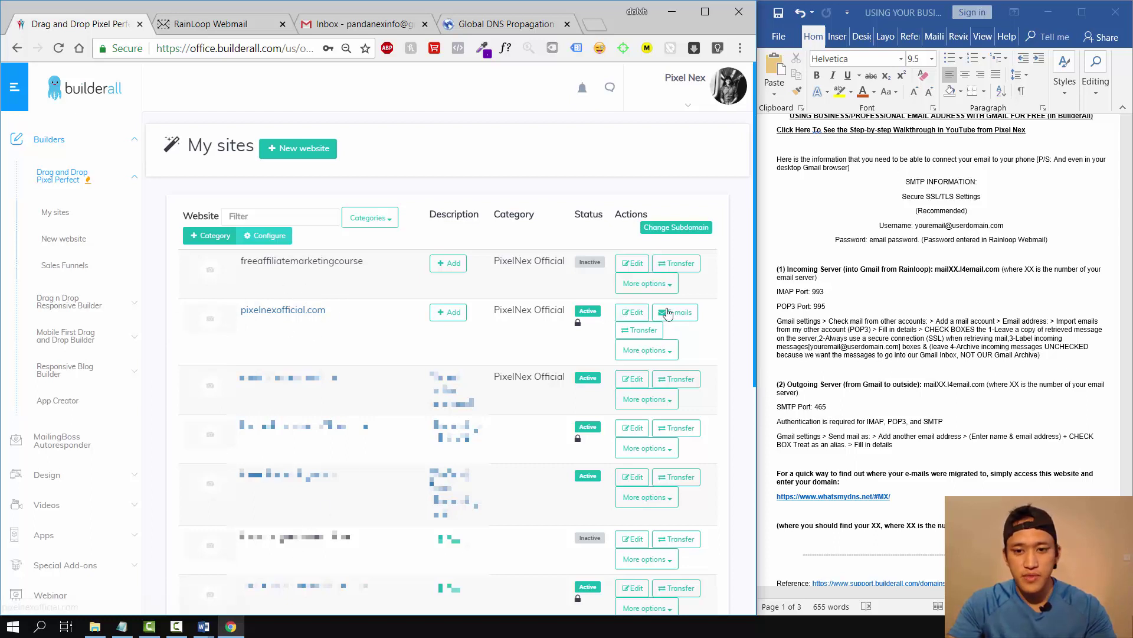
Step: Check the first site's More options, then open E-mails for pixelnexofficial.com
left_click(671, 286)
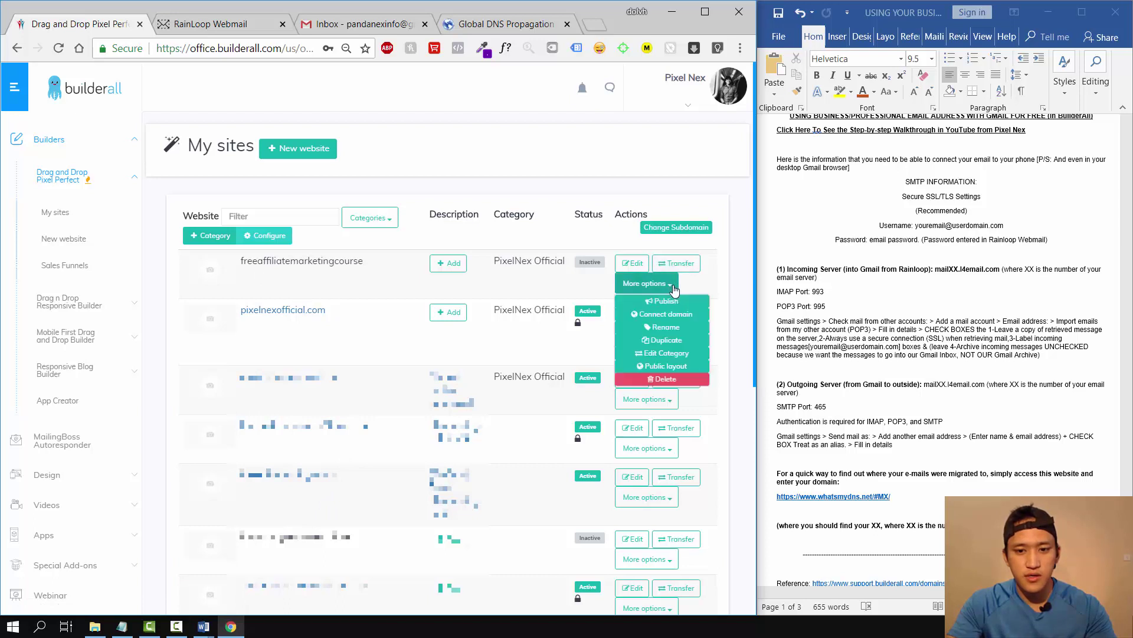
left_click(742, 313)
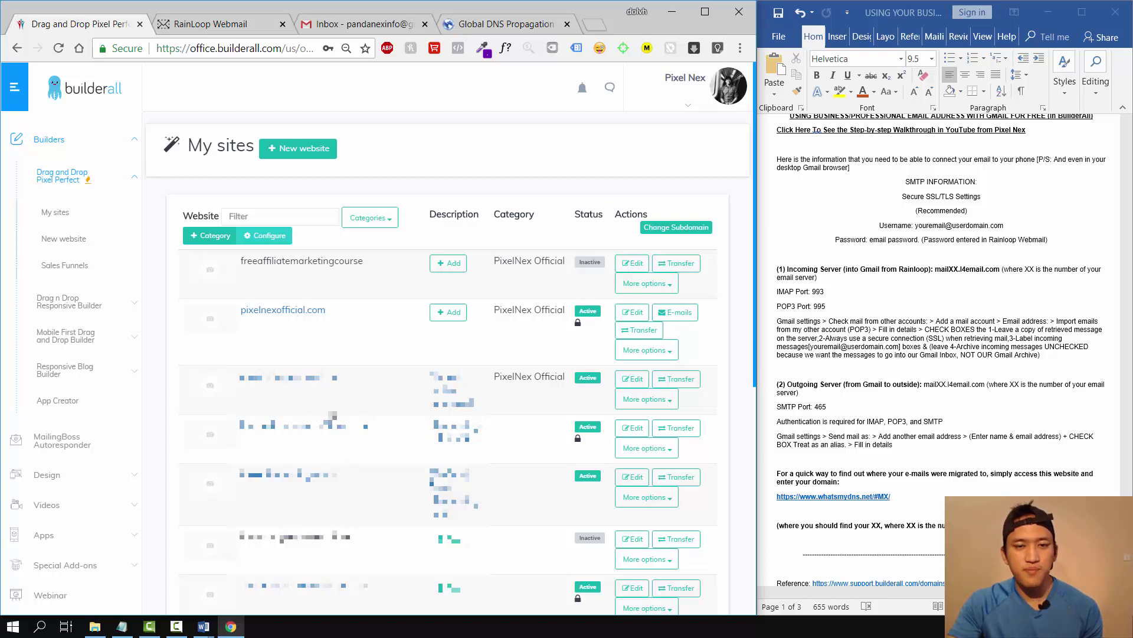
left_click(679, 313)
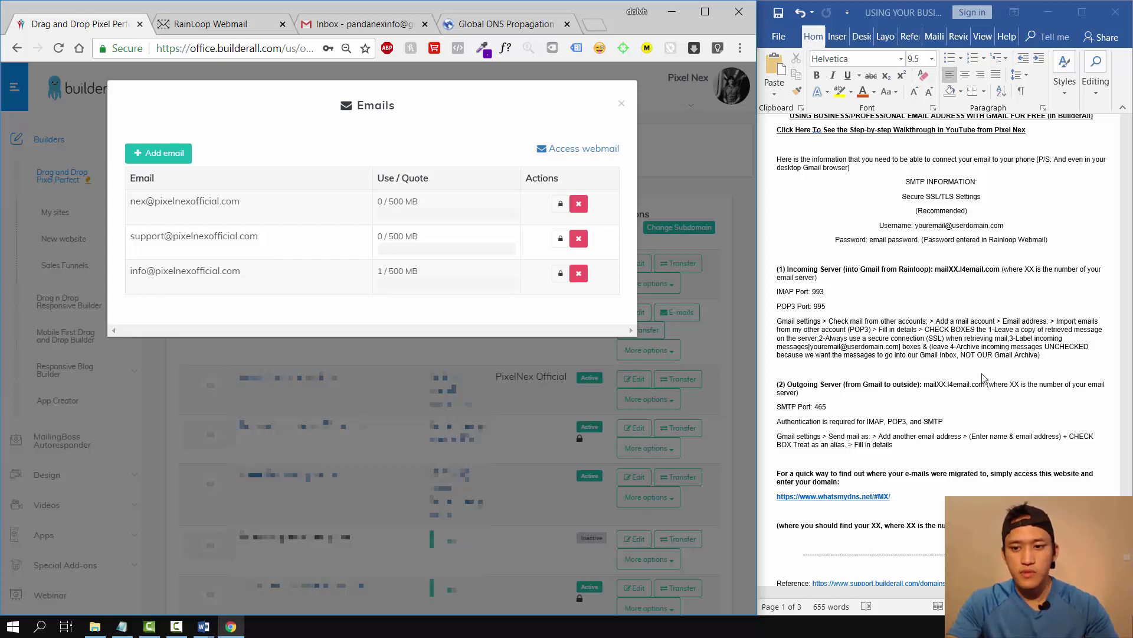
scroll(983, 378, "down", 15)
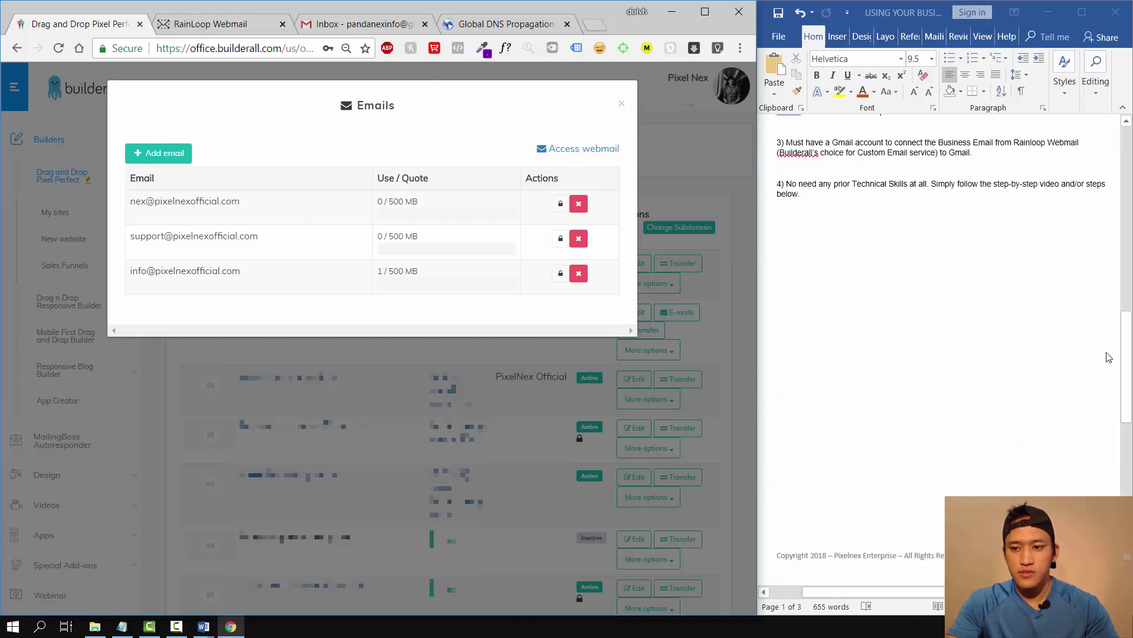
left_click_drag(1126, 356, 1128, 468)
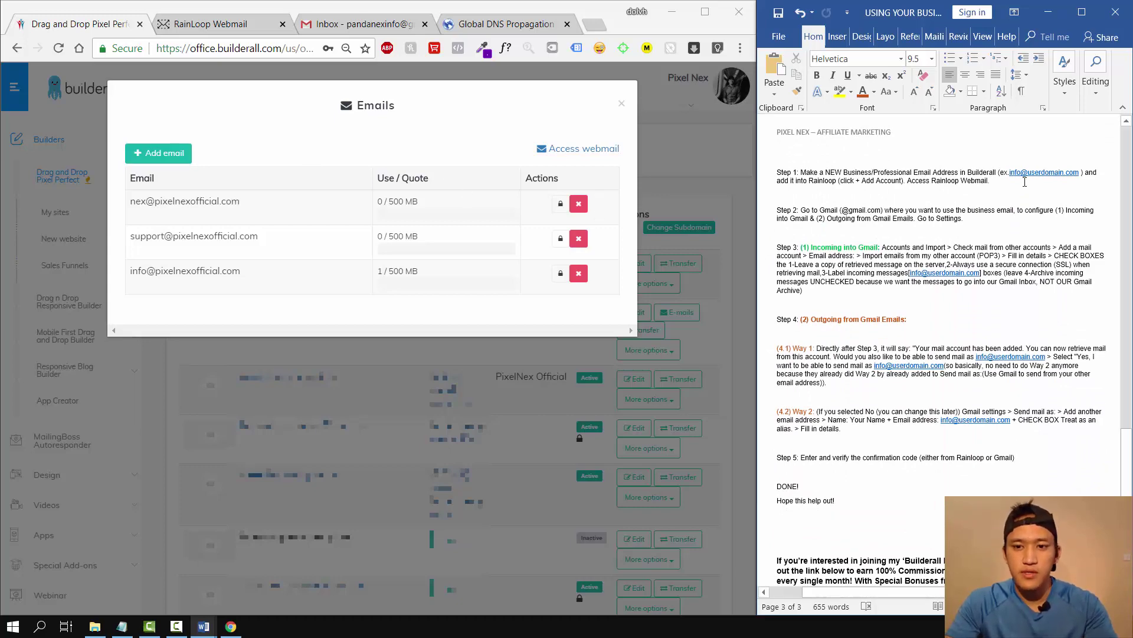
left_click(177, 155)
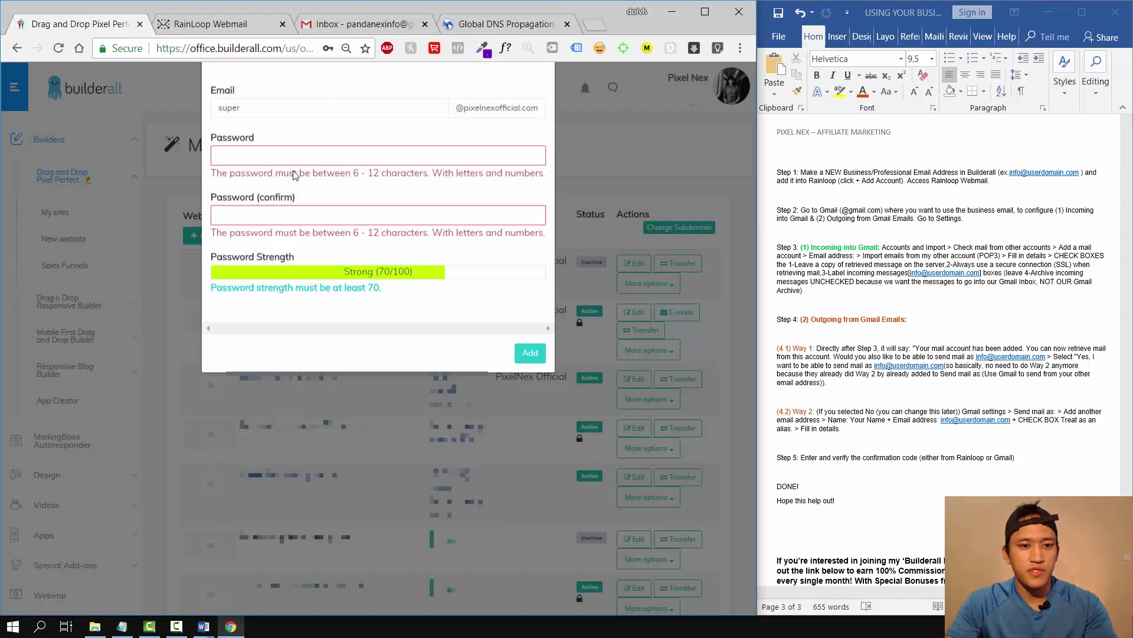
left_click(281, 165)
left_click_drag(281, 165, 216, 163)
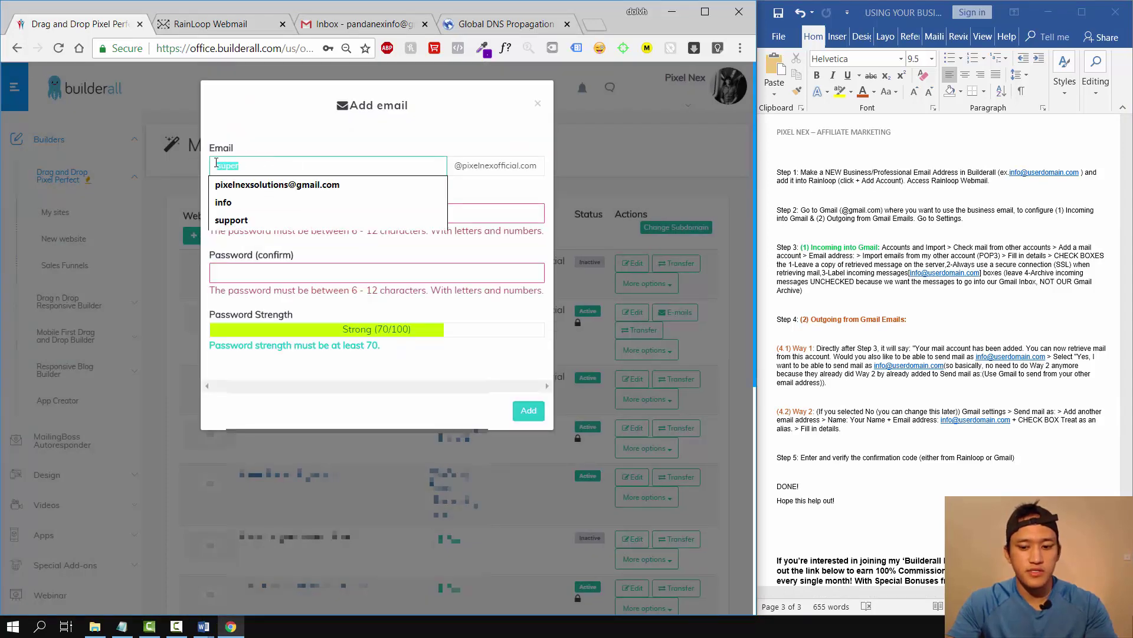
key("BackSpace")
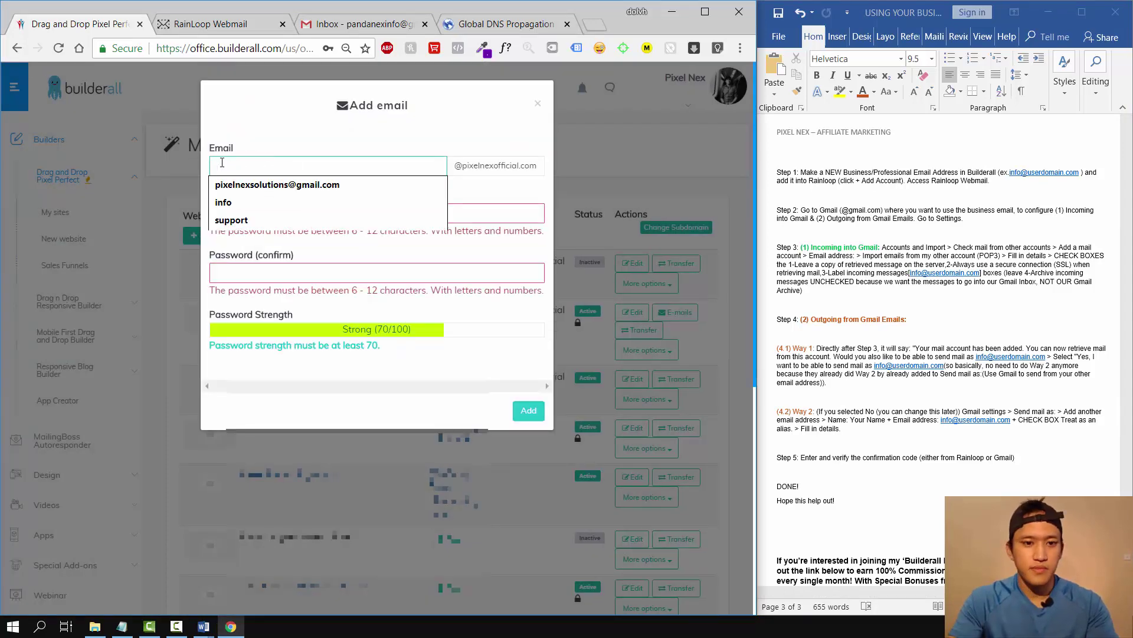
left_click(290, 138)
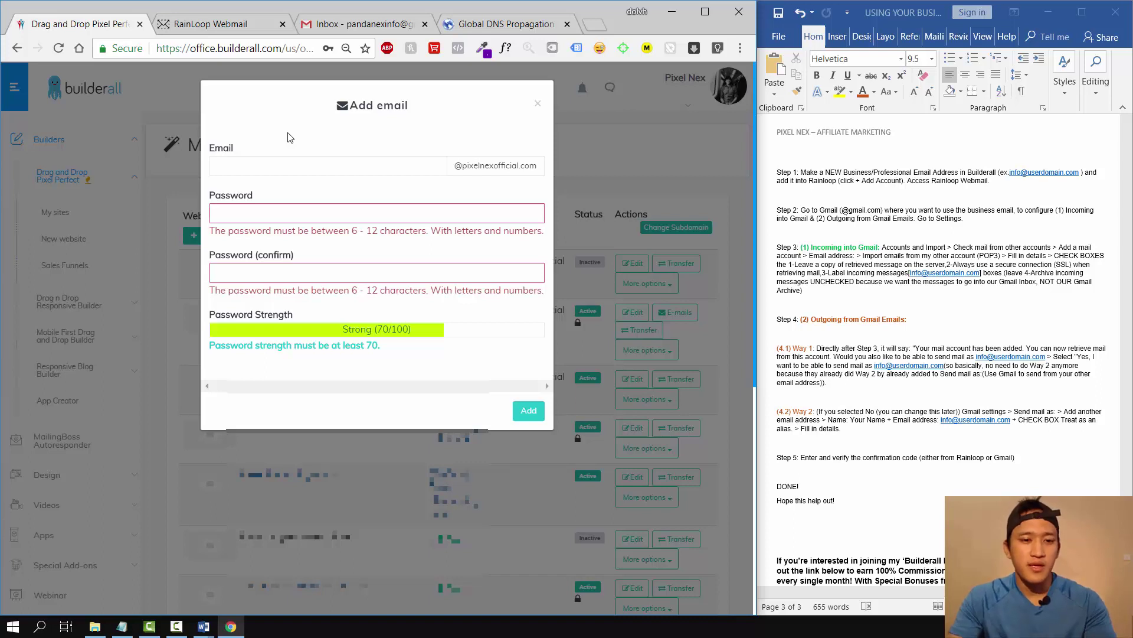
left_click(273, 165)
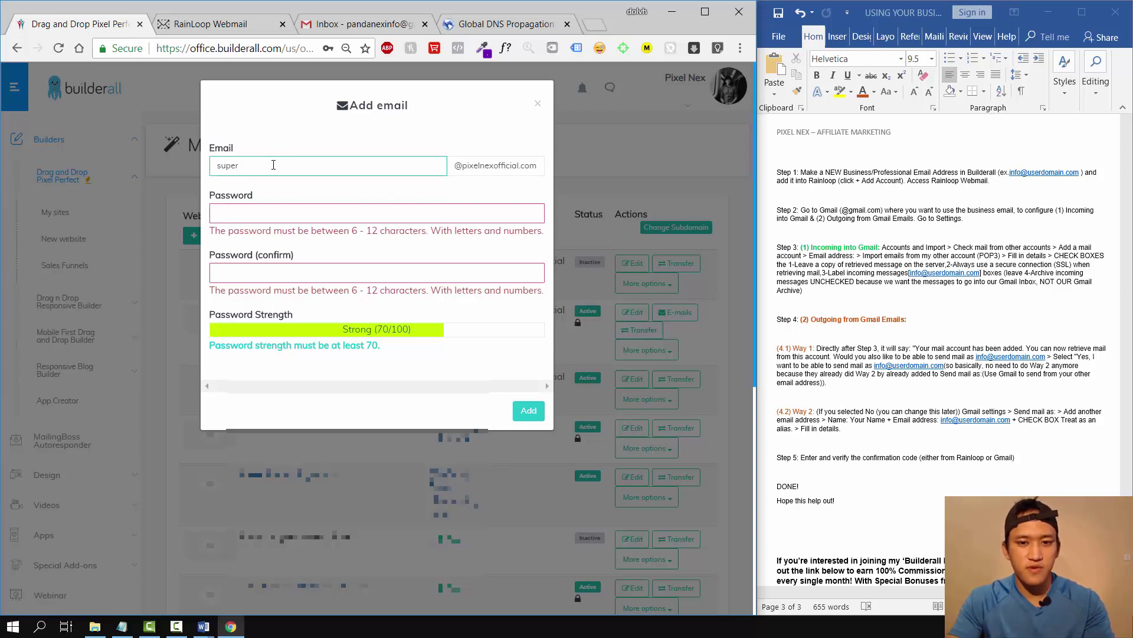
left_click(279, 216)
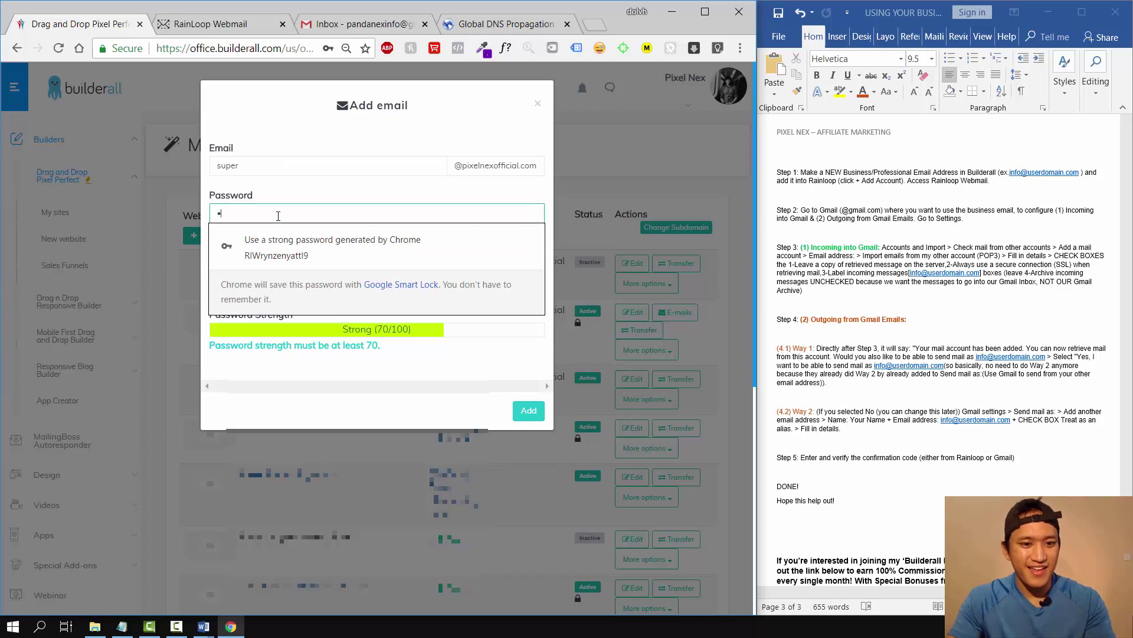
type("•••••••")
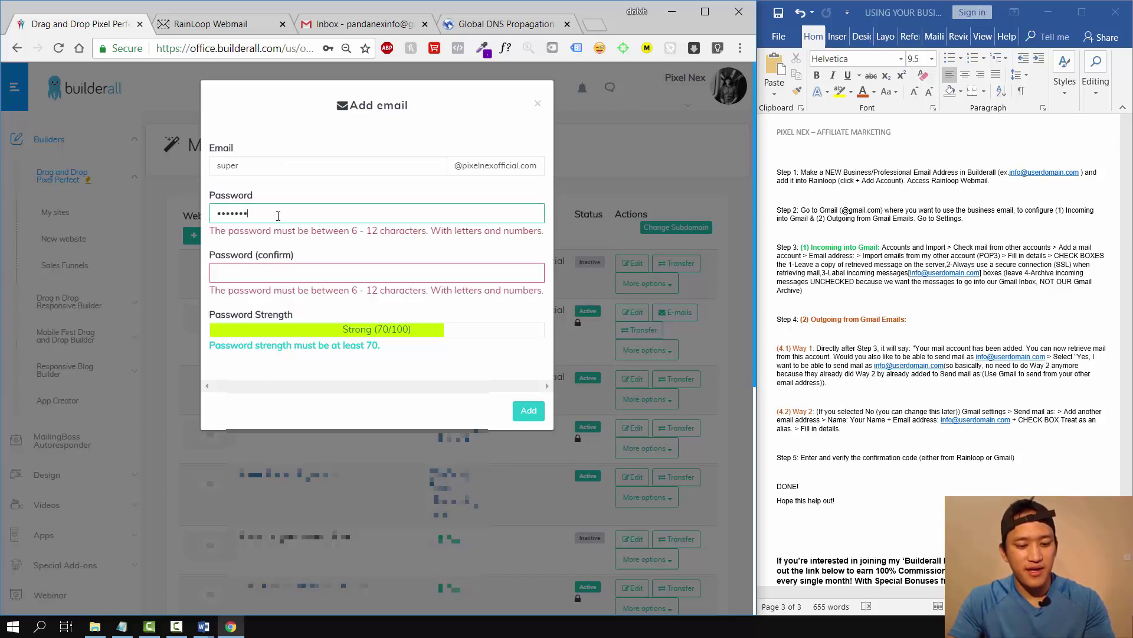
type("•••")
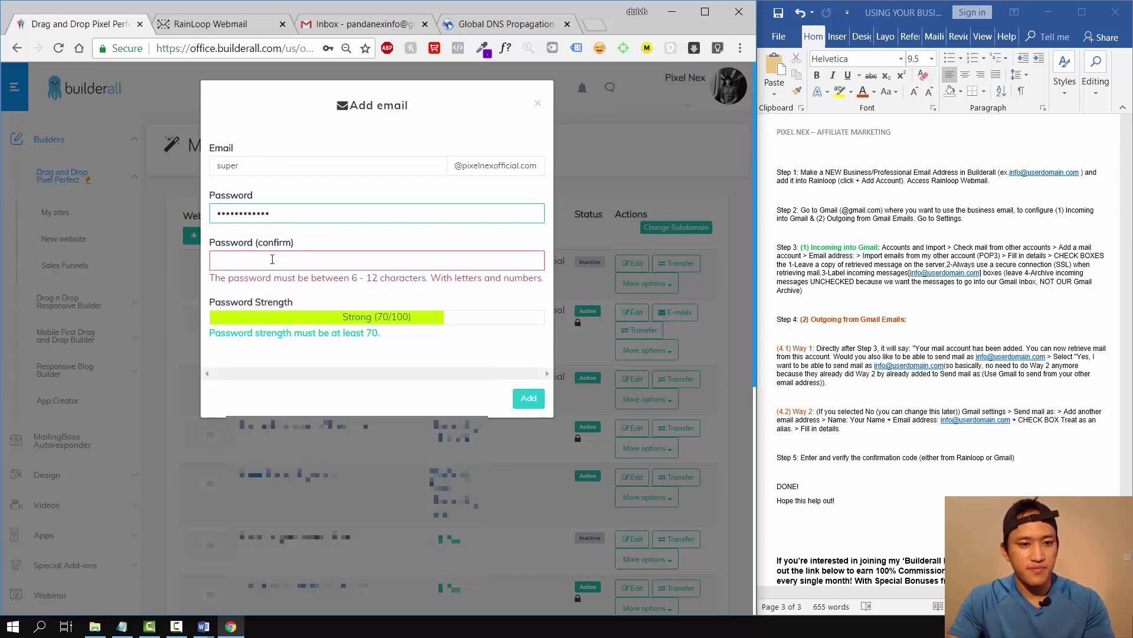
left_click(272, 257)
type("•••••")
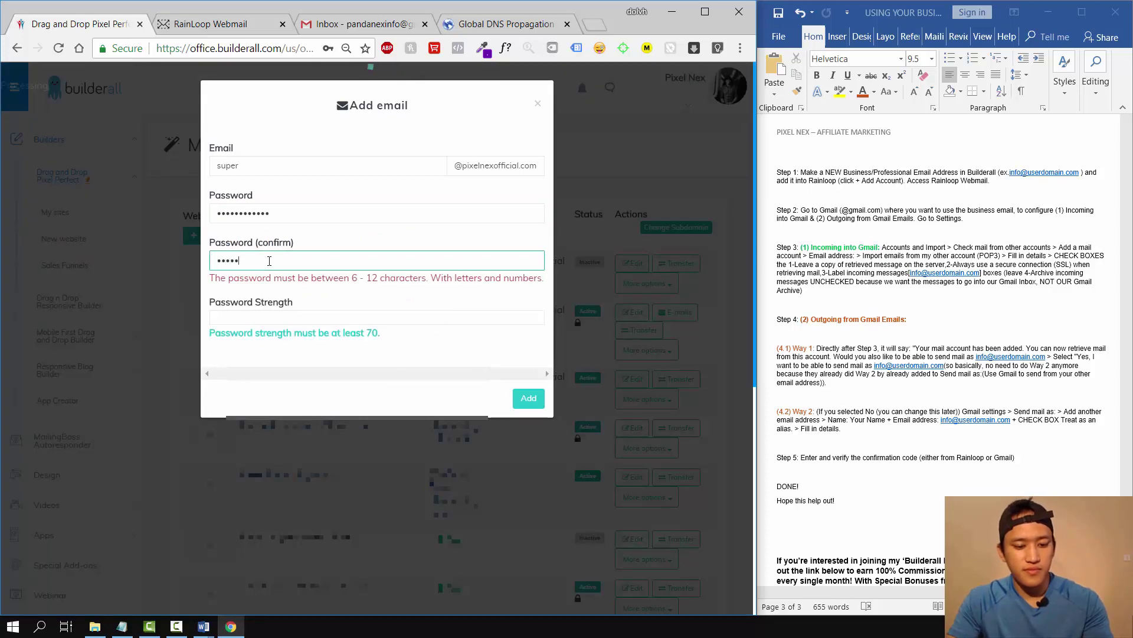
type("•••••••")
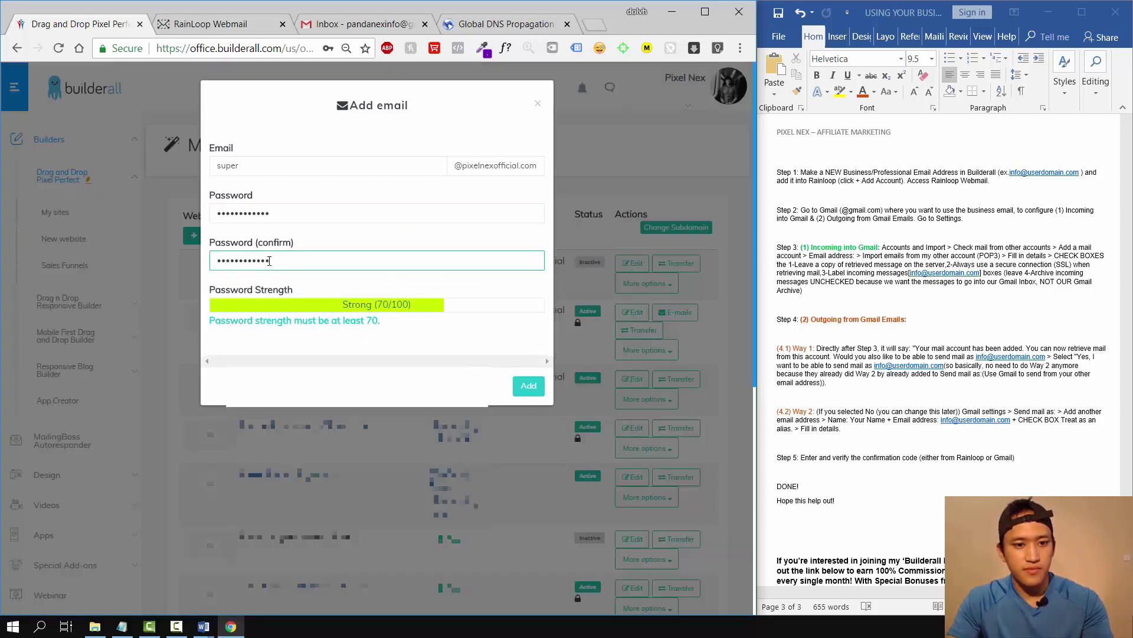
left_click(527, 389)
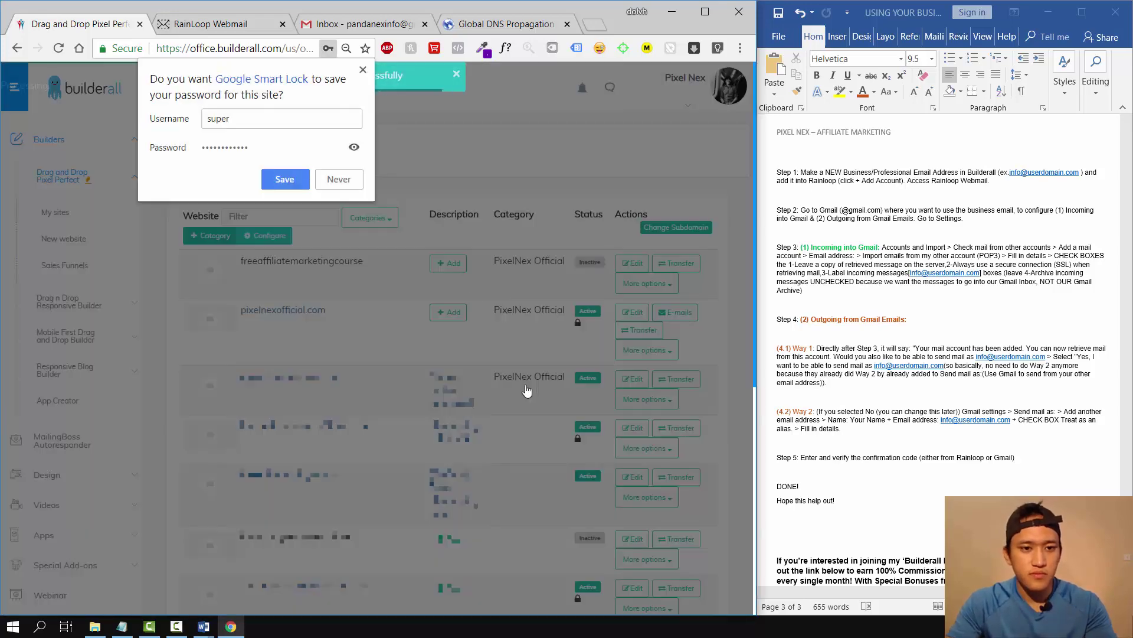
left_click(363, 69)
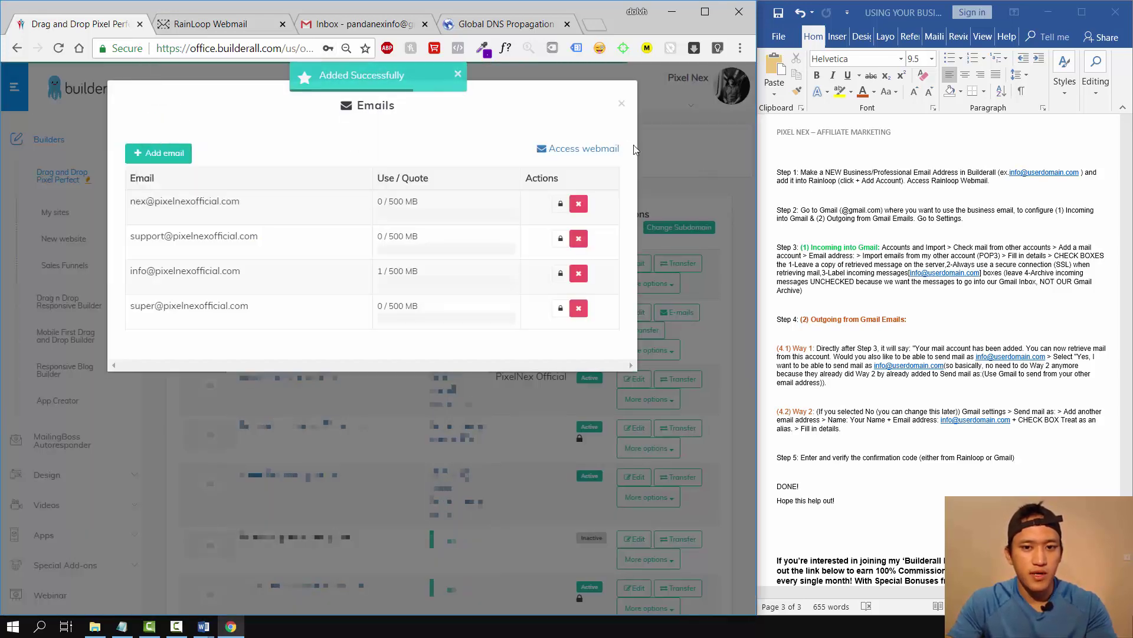
left_click(600, 151)
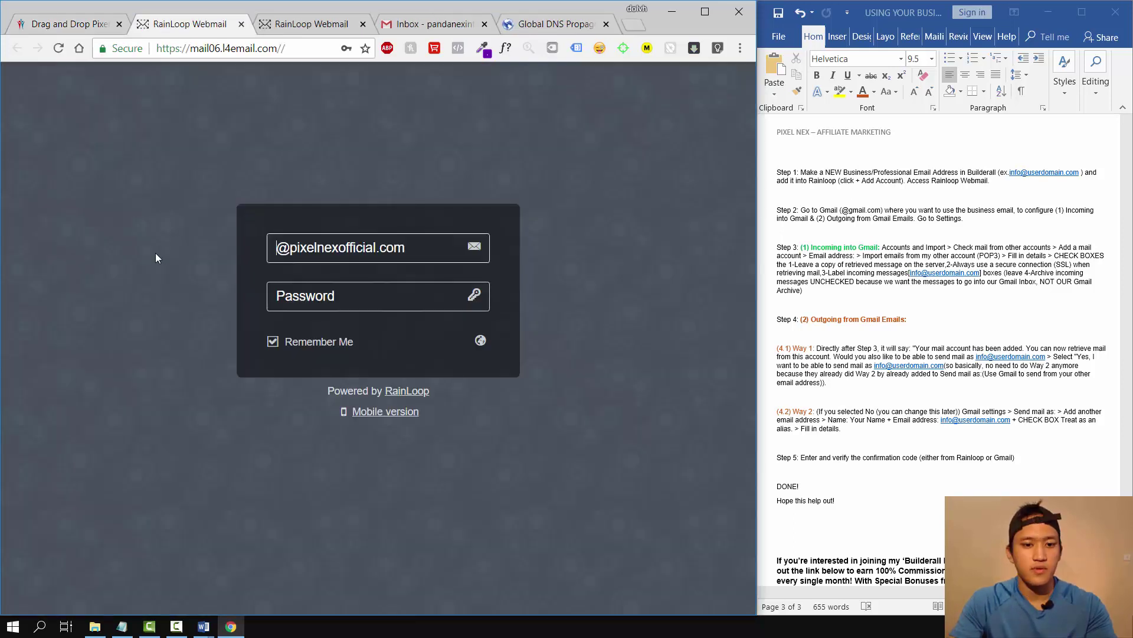
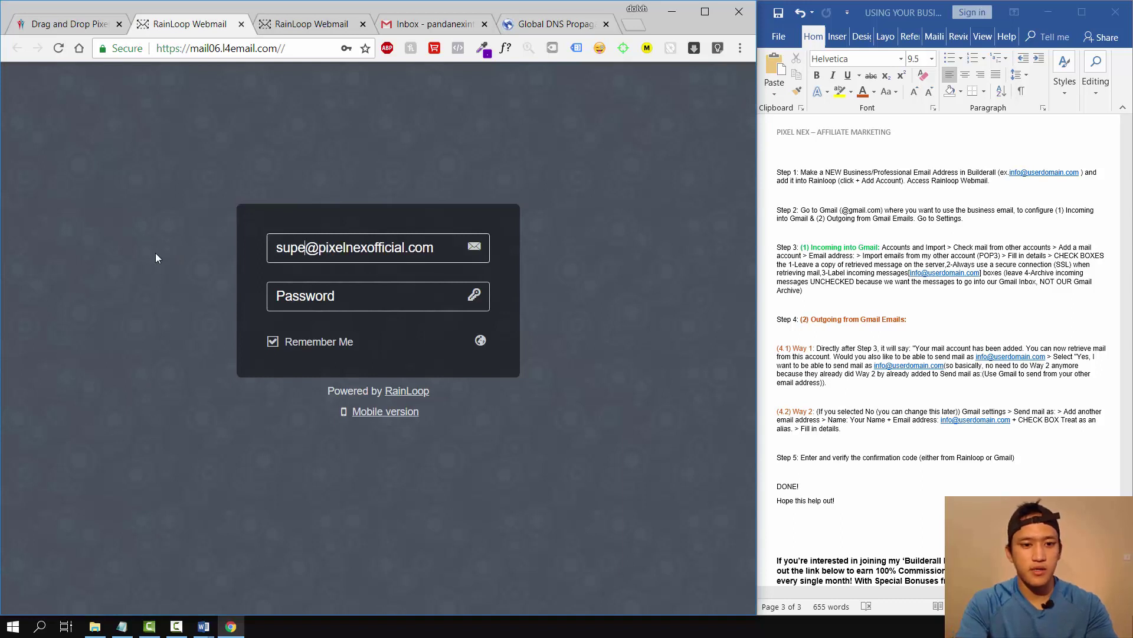
left_click(290, 302)
type("•••••••")
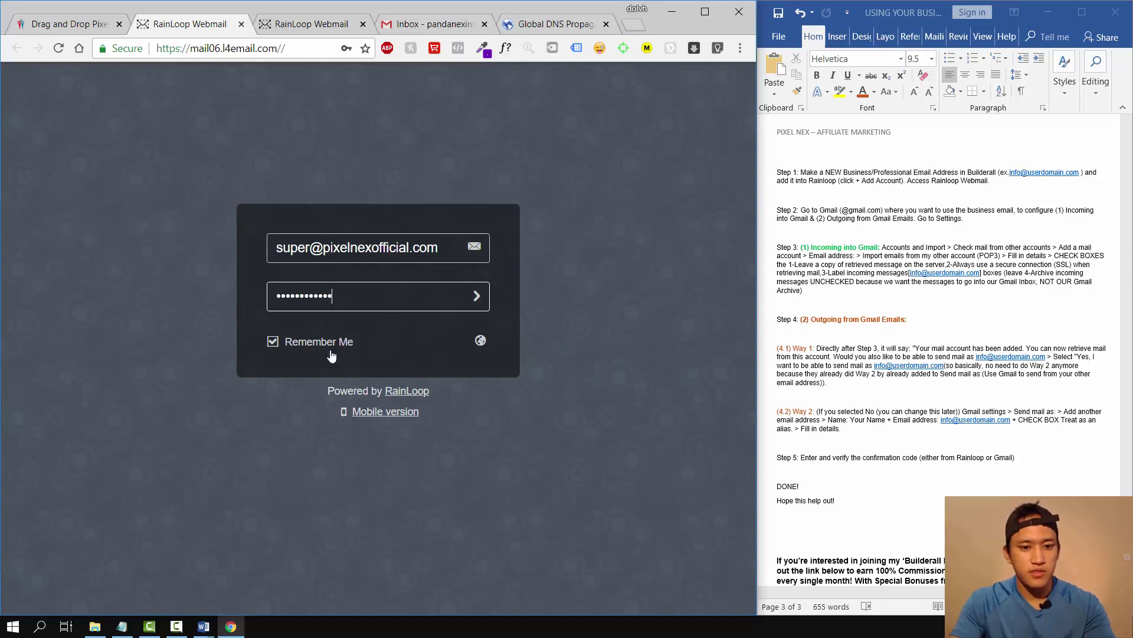
left_click(474, 303)
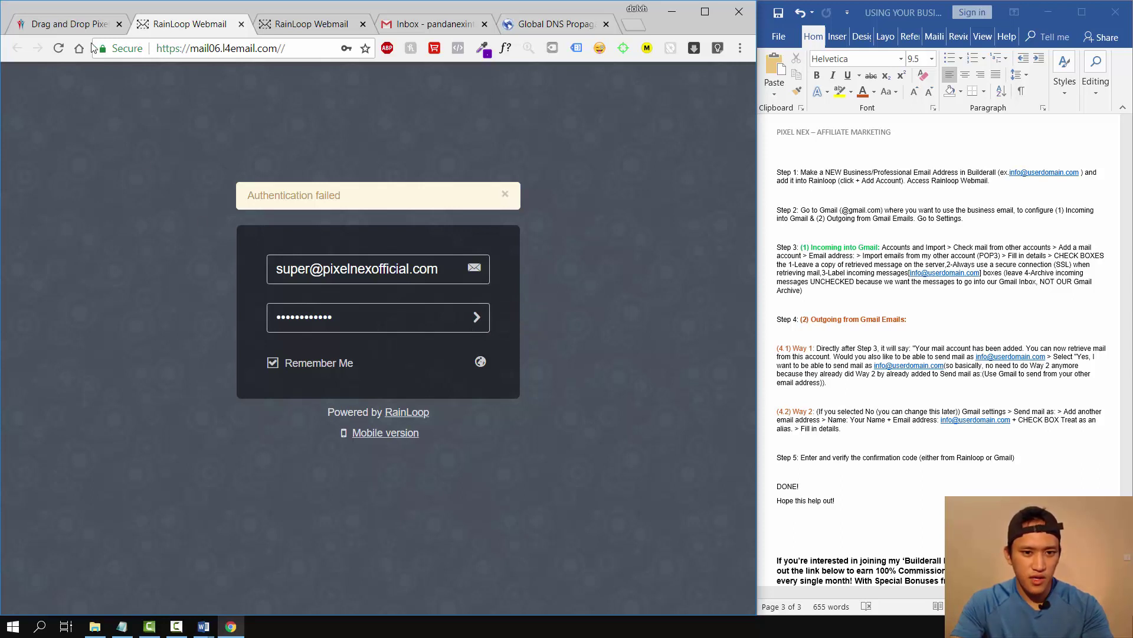
Step: After 'Authentication failed', re-enter the correct password and sign in to the mailbox
left_click(476, 318)
type("••••••••••••")
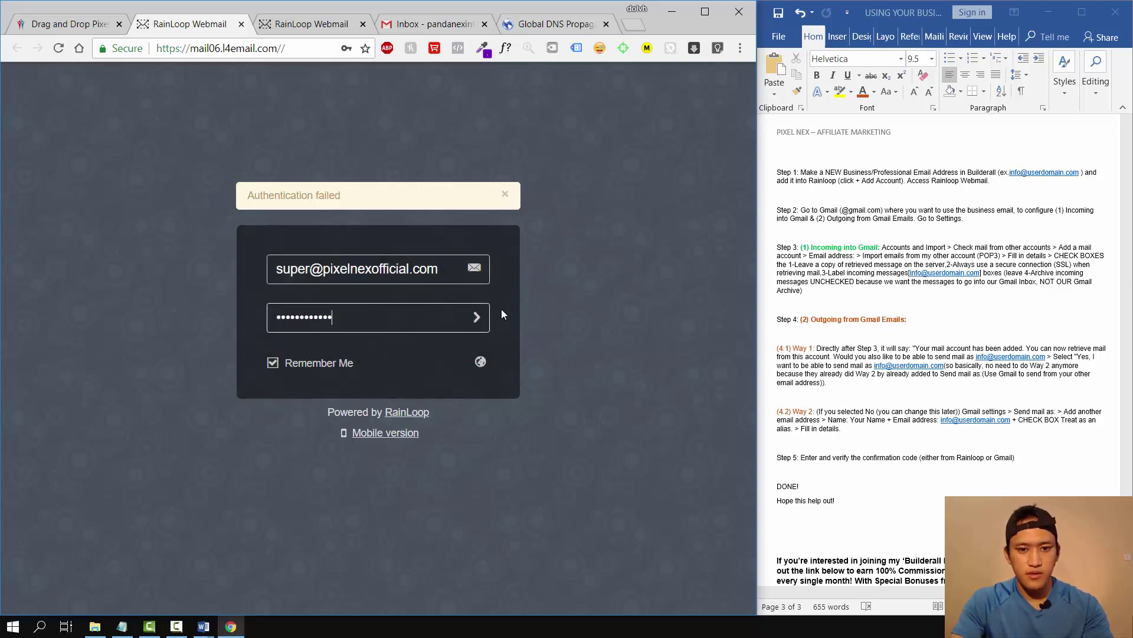
key("Return")
left_click(365, 76)
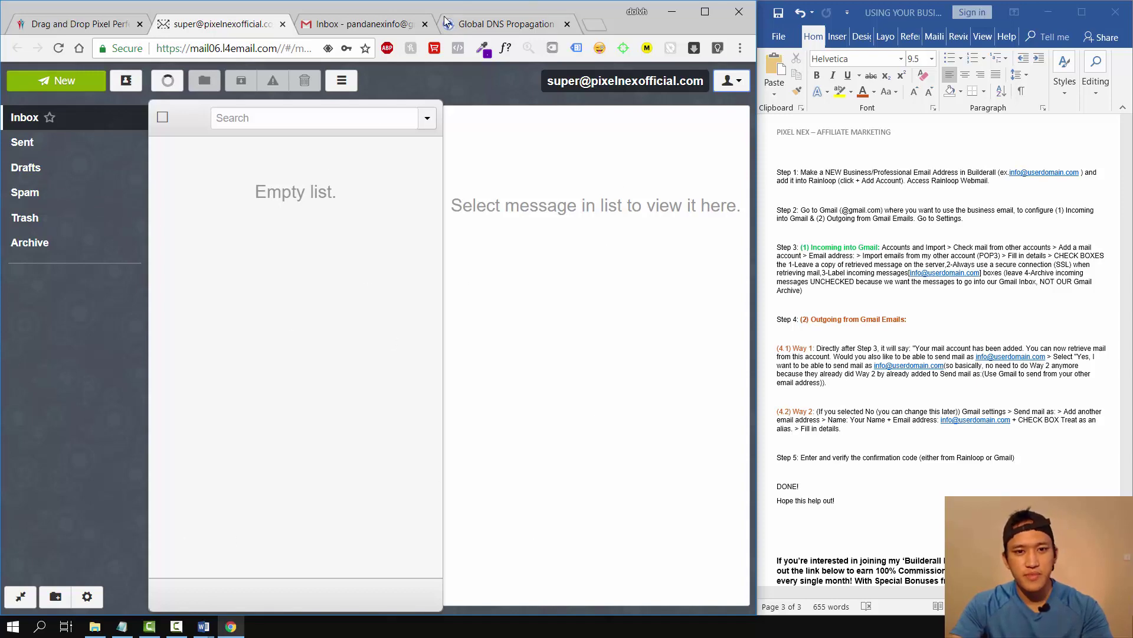
Step: Switch to the Gmail Inbox browser tab
left_click(361, 24)
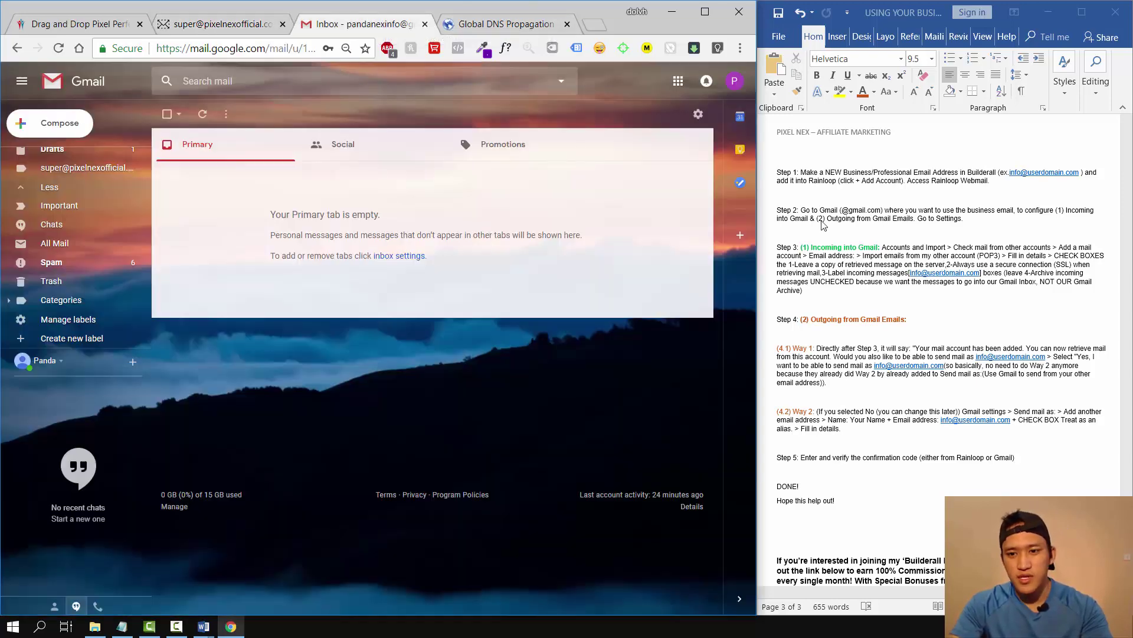
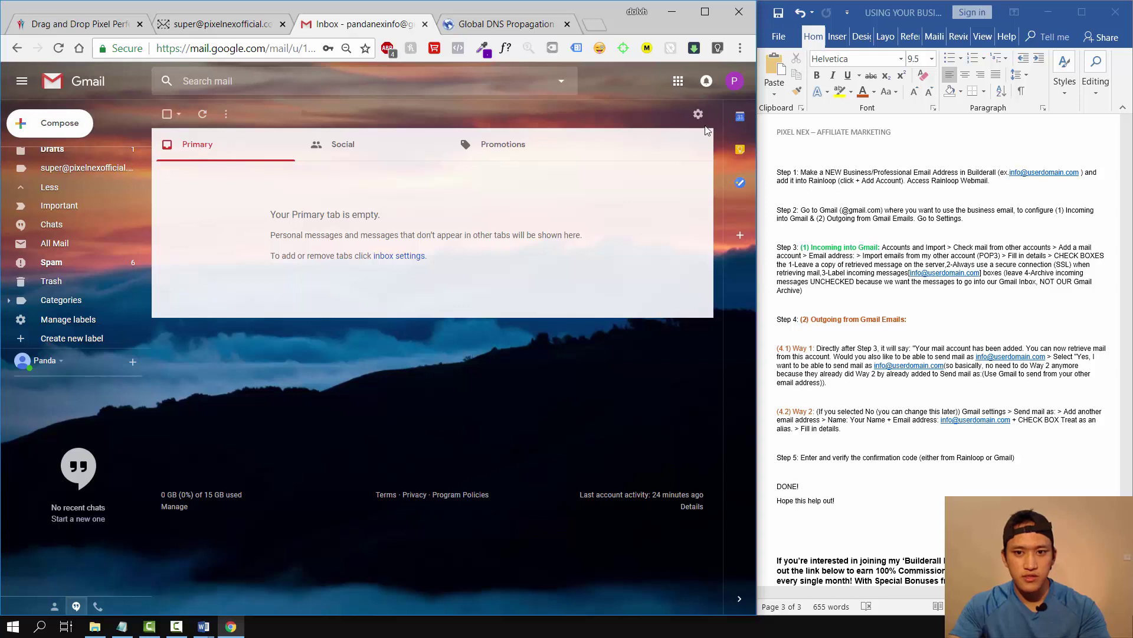
Step: Open Gmail's full settings page from the gear menu and go to the Accounts and Import tab
left_click(699, 114)
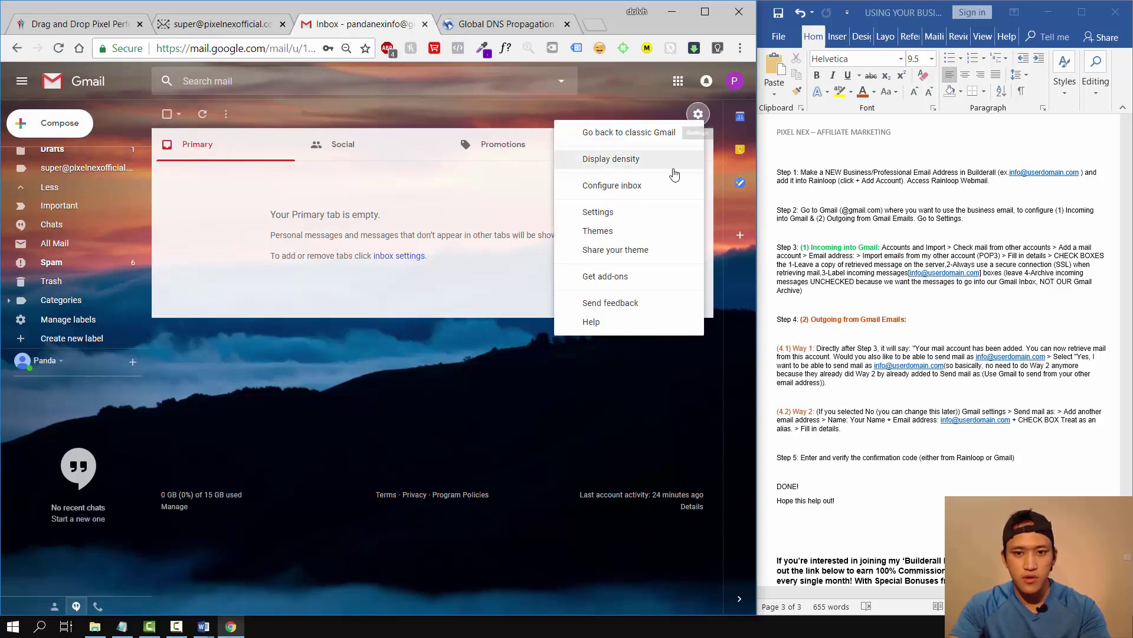
left_click(633, 212)
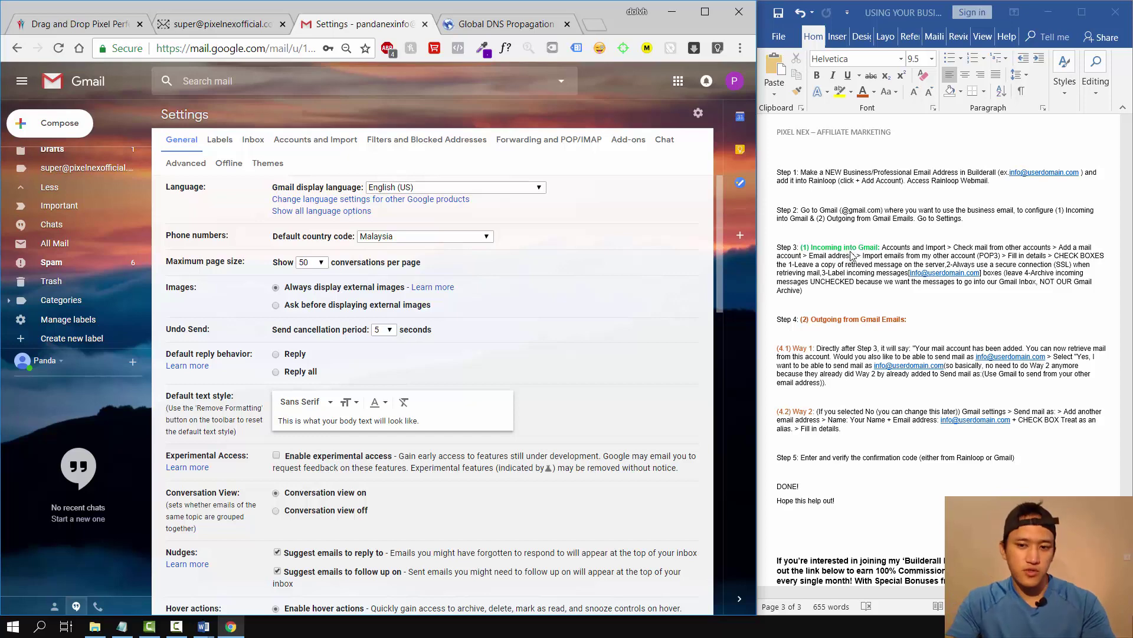
scroll(507, 287, "down", 3)
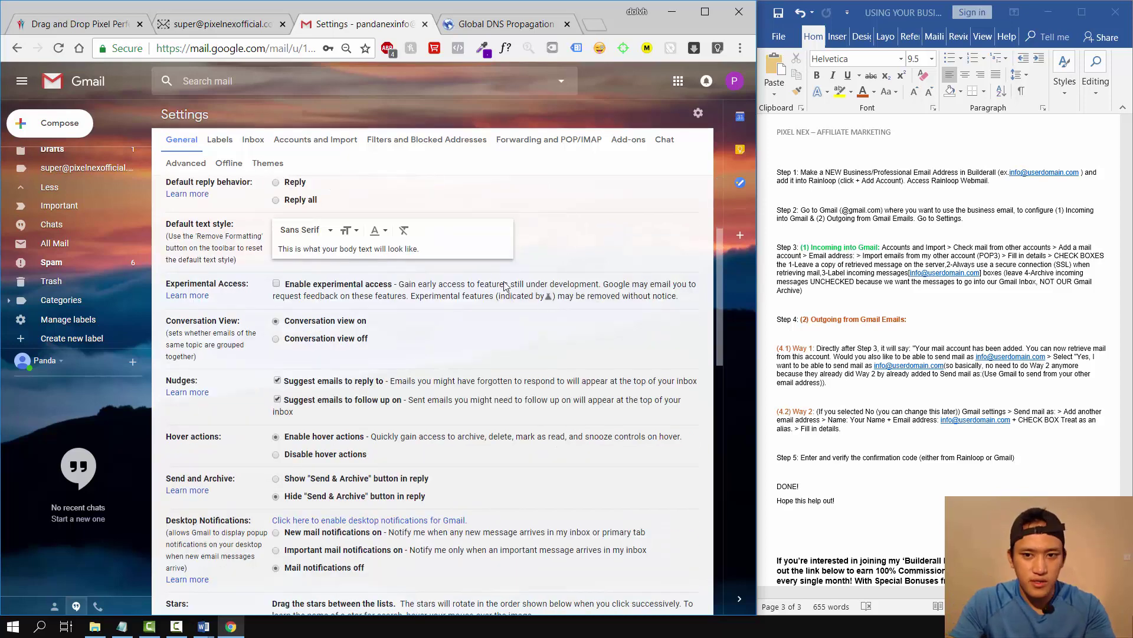
scroll(445, 311, "up", 3)
scroll(544, 252, "down", 7)
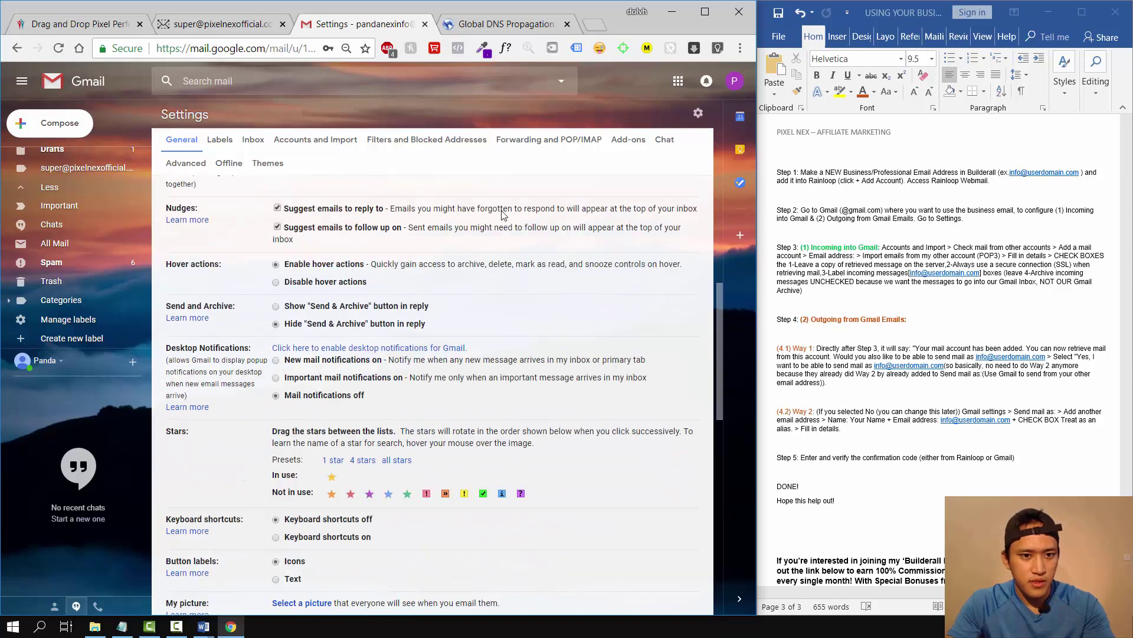
scroll(448, 236, "up", 4)
left_click(302, 142)
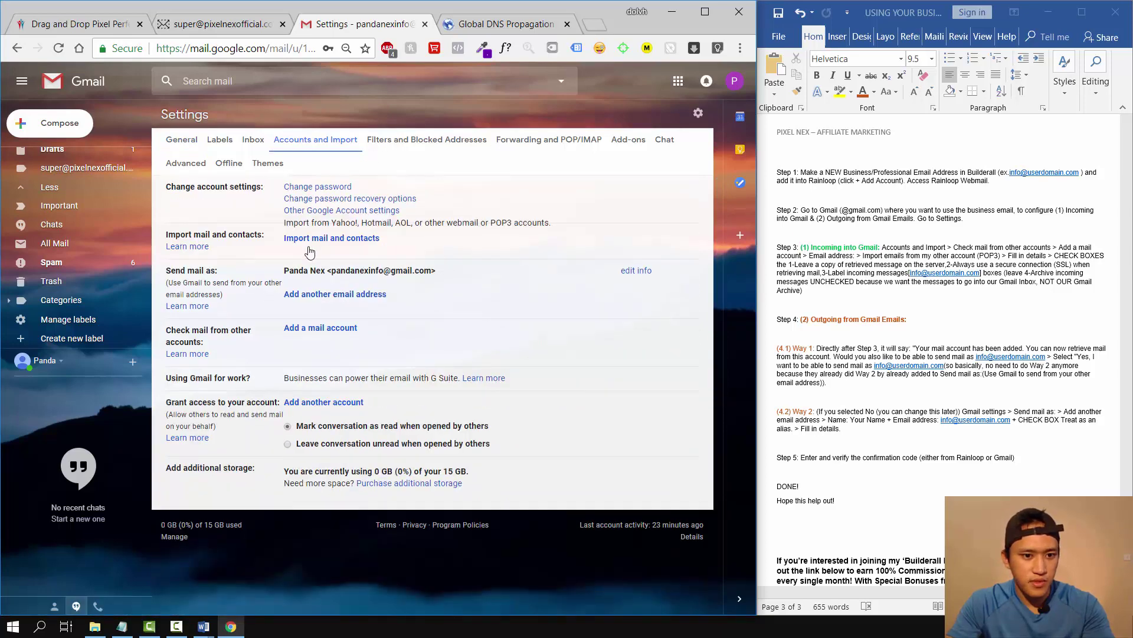
Step: Open the Add a mail account window and move it to mid-screen
left_click(323, 328)
left_click_drag(226, 9, 456, 82)
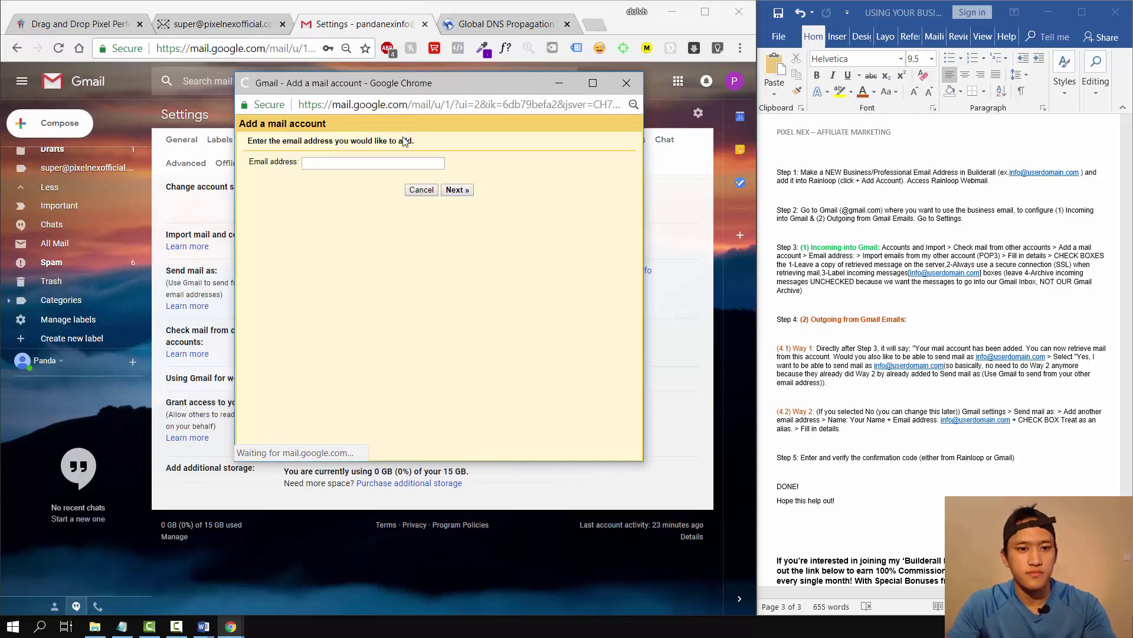
left_click(238, 30)
left_click(344, 19)
mouse_move(230, 625)
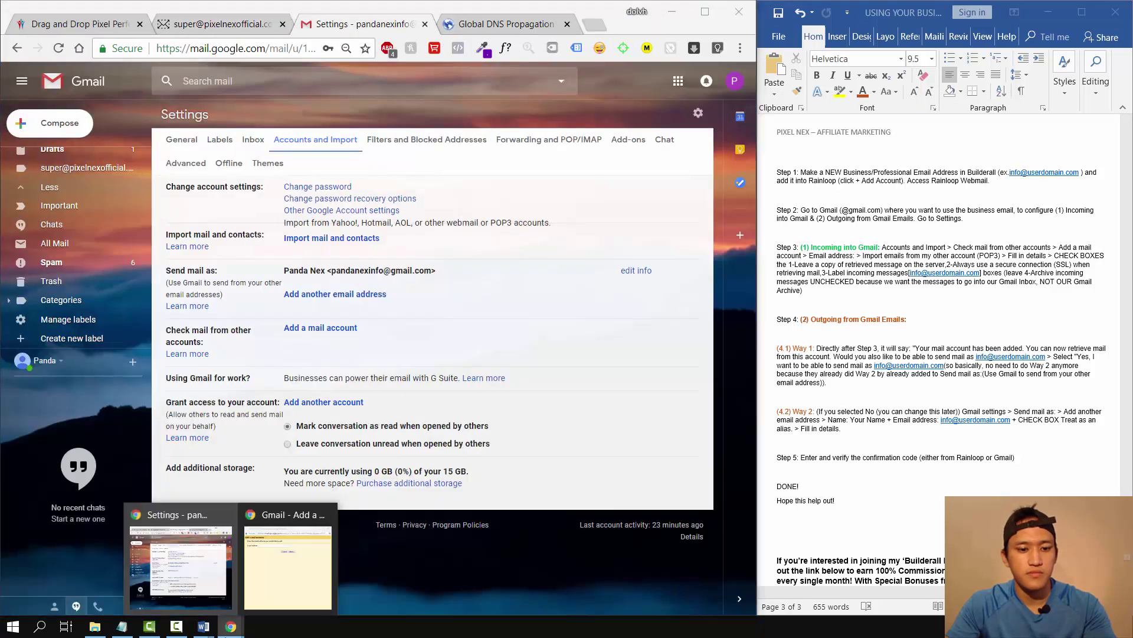
left_click(289, 555)
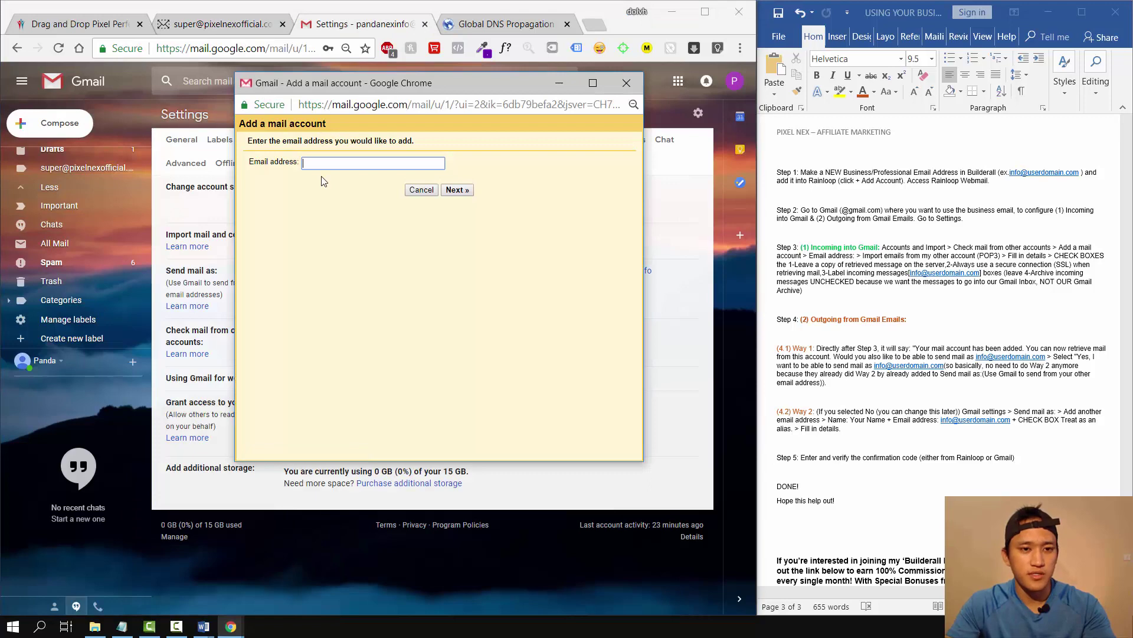
Step: Copy the business address from the Rainloop inbox and paste it into the Email address field
left_click(245, 26)
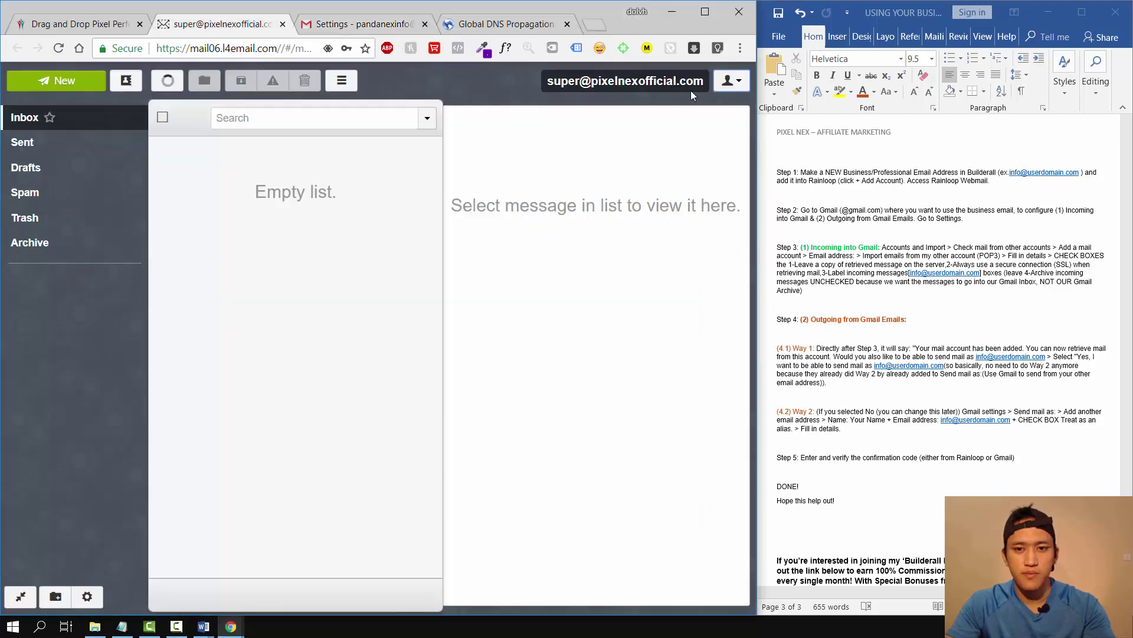
triple_click(660, 81)
key("ctrl+c")
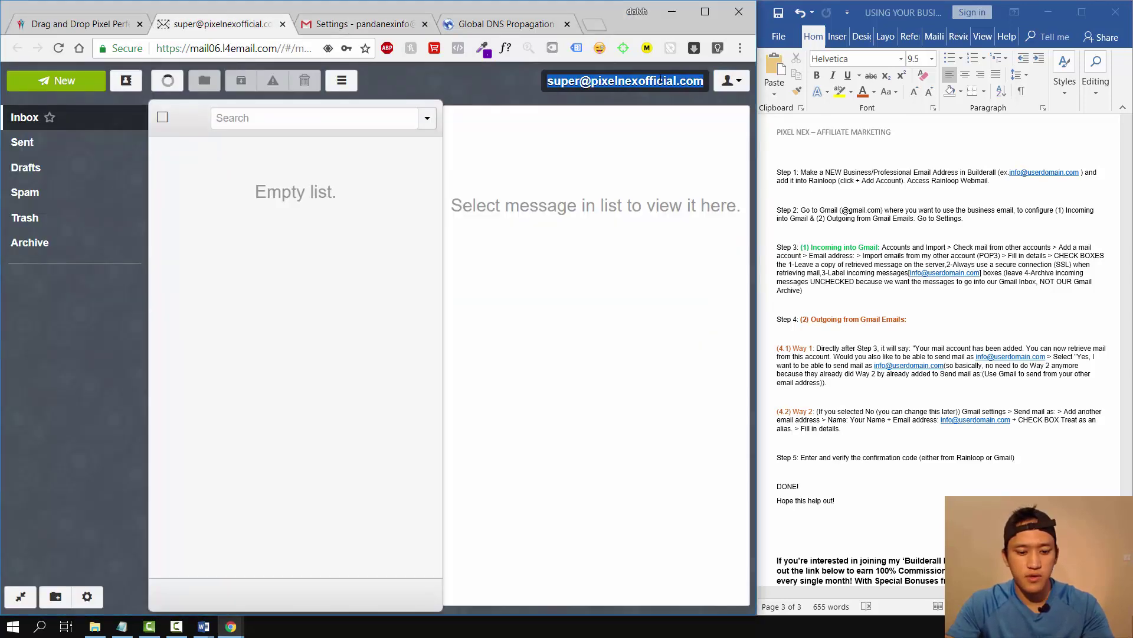
left_click(363, 23)
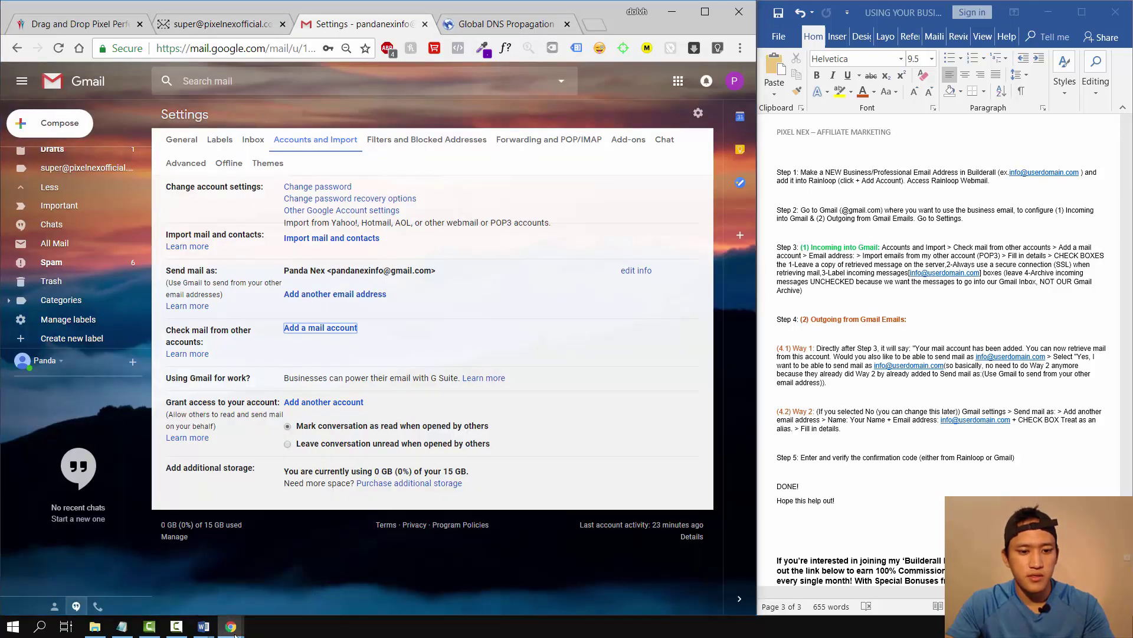
left_click(315, 163)
key("ctrl+v")
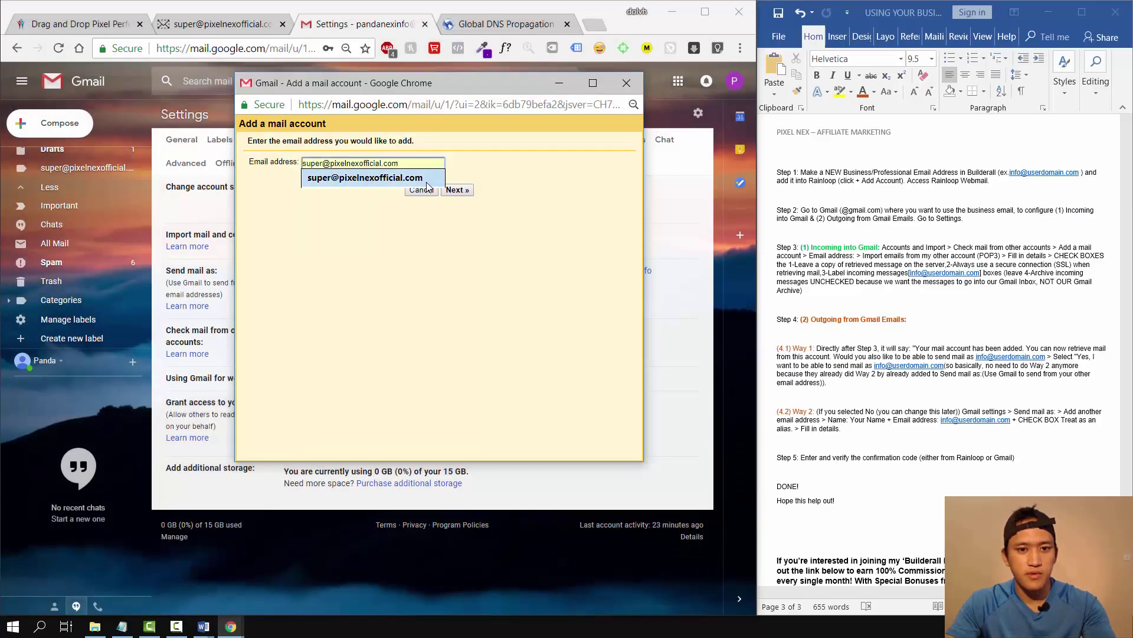
Step: Continue to the POP settings, set Username to the full business address, and enter the password
left_click(490, 173)
left_click(453, 190)
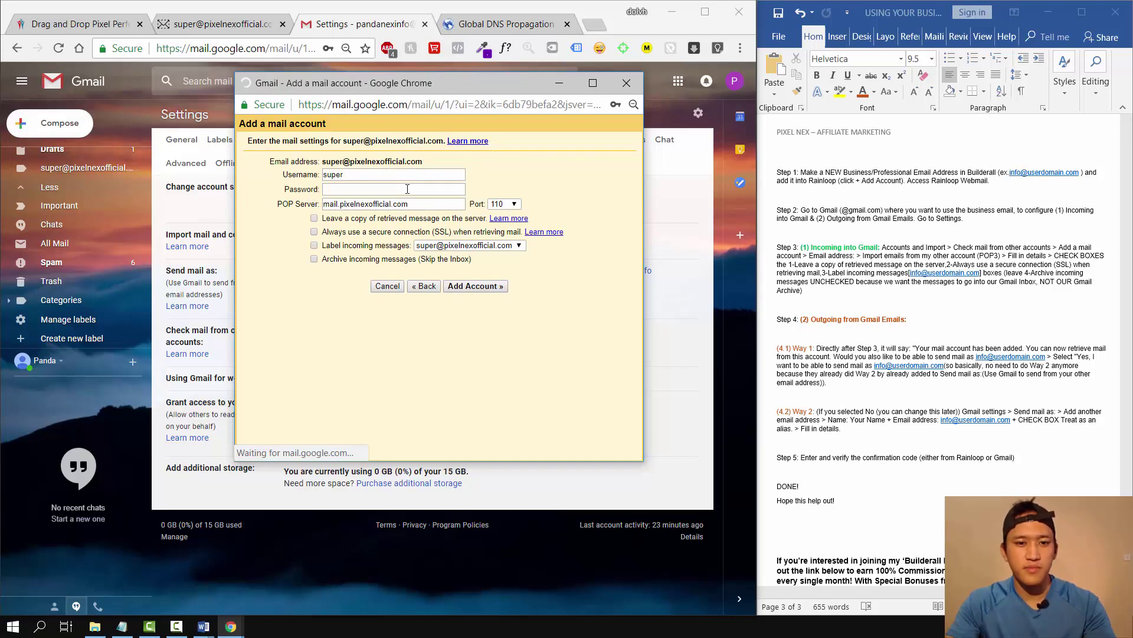
double_click(369, 171)
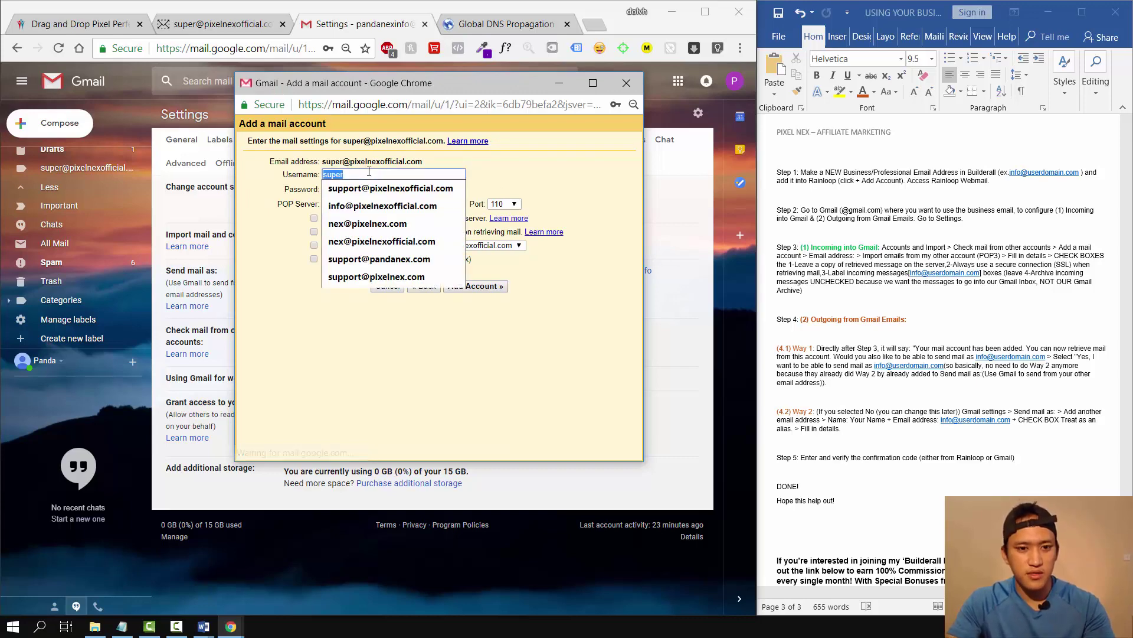
key("ctrl+v")
left_click(571, 180)
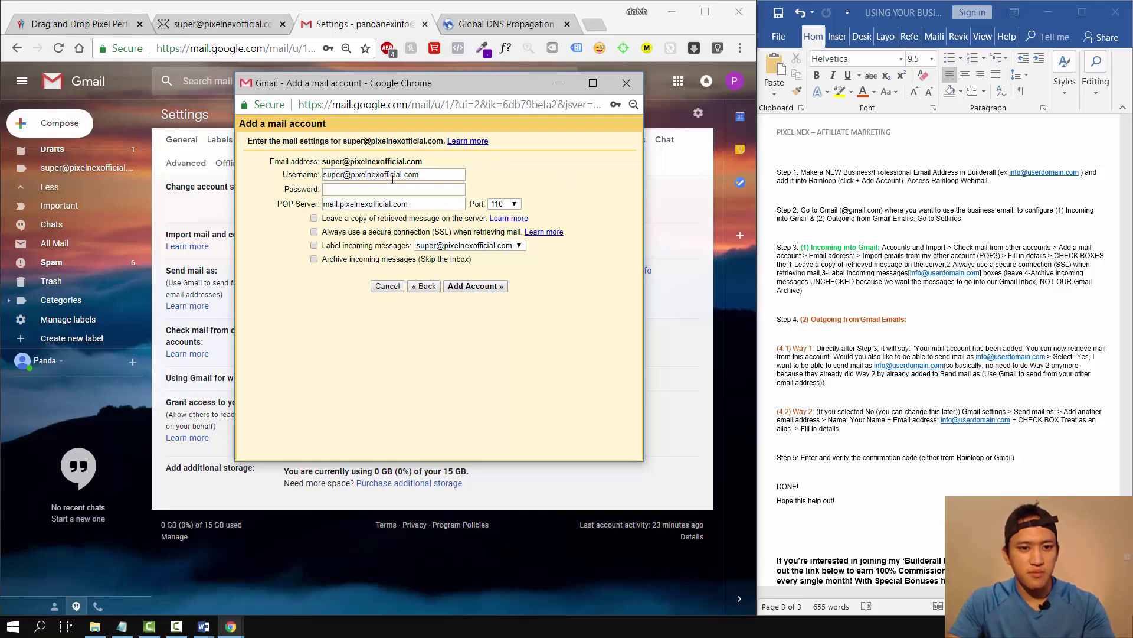
left_click(373, 189)
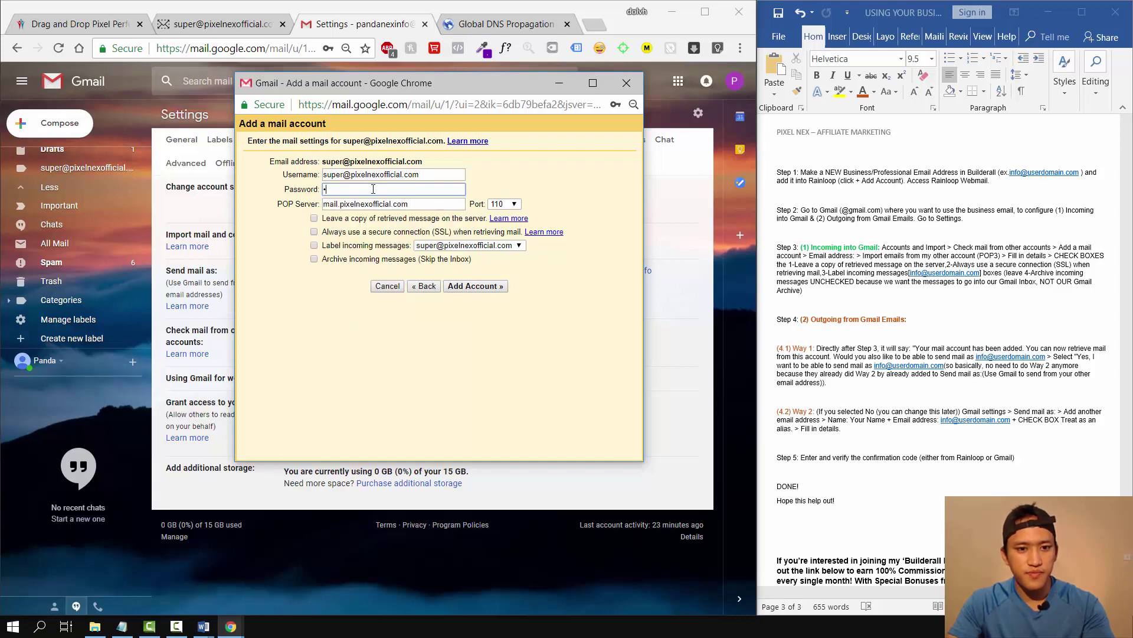
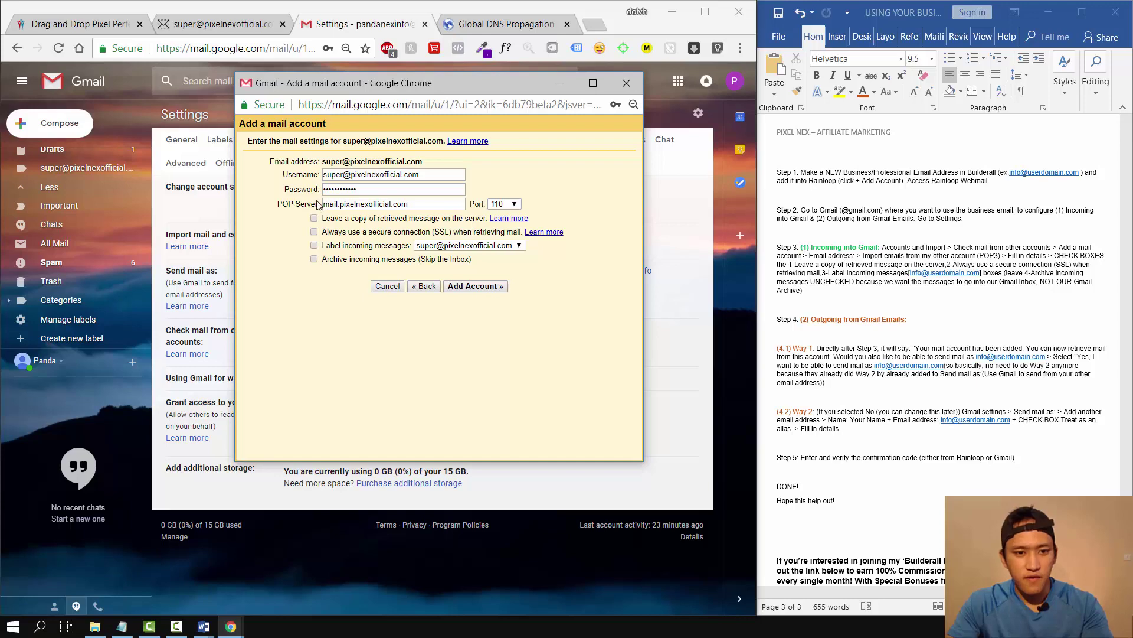
Step: Switch to the whatsmydns.net DNS propagation checker
scroll(997, 370, "up", 15)
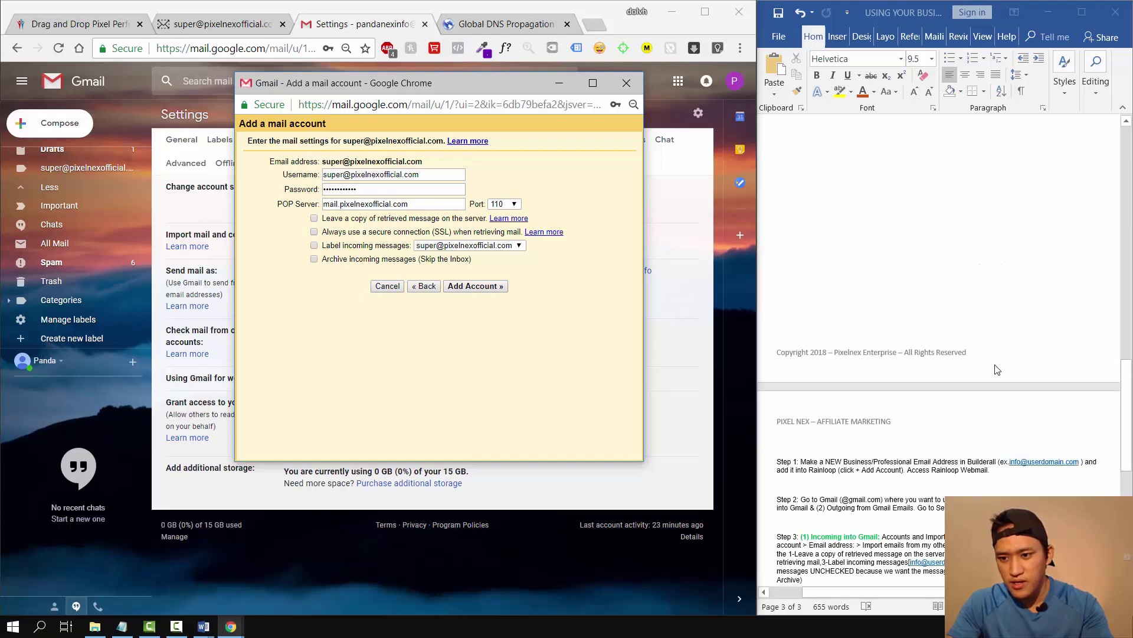
scroll(997, 370, "up", 2)
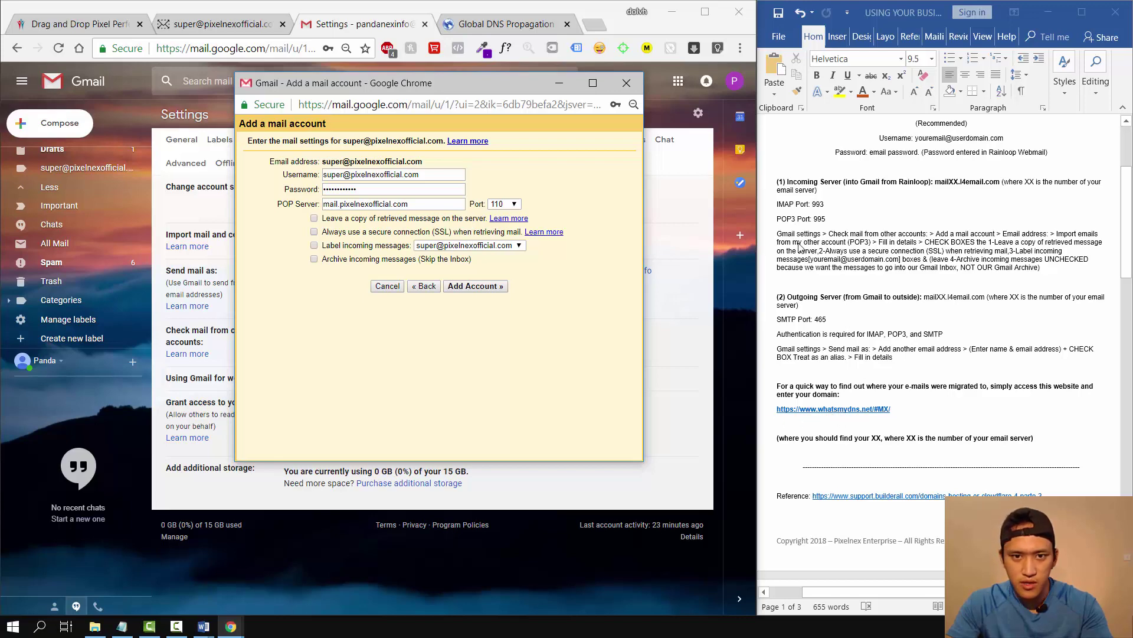
left_click(497, 25)
left_click(498, 26)
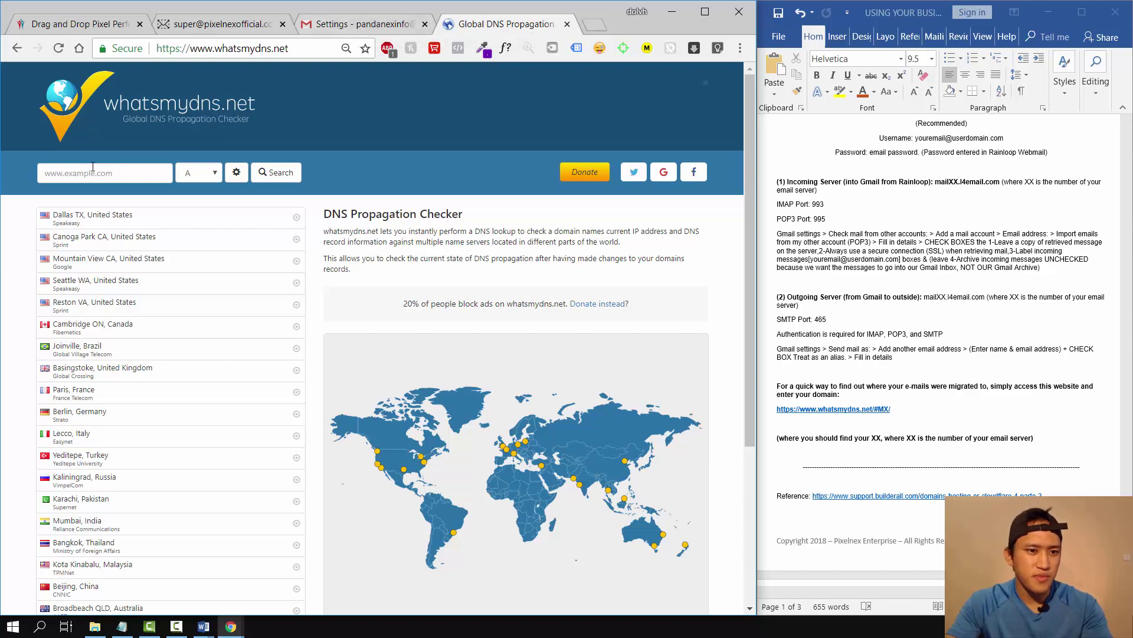
Step: Check the Gmail add-account window, then go back to the DNS propagation checker
left_click(348, 22)
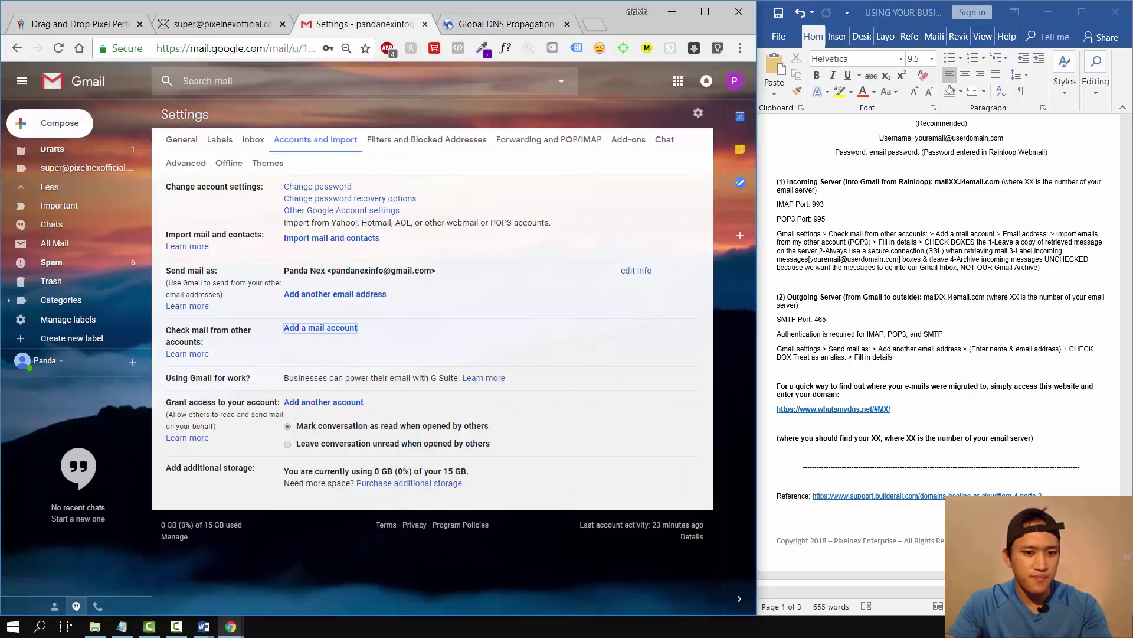
mouse_move(231, 625)
left_click(292, 546)
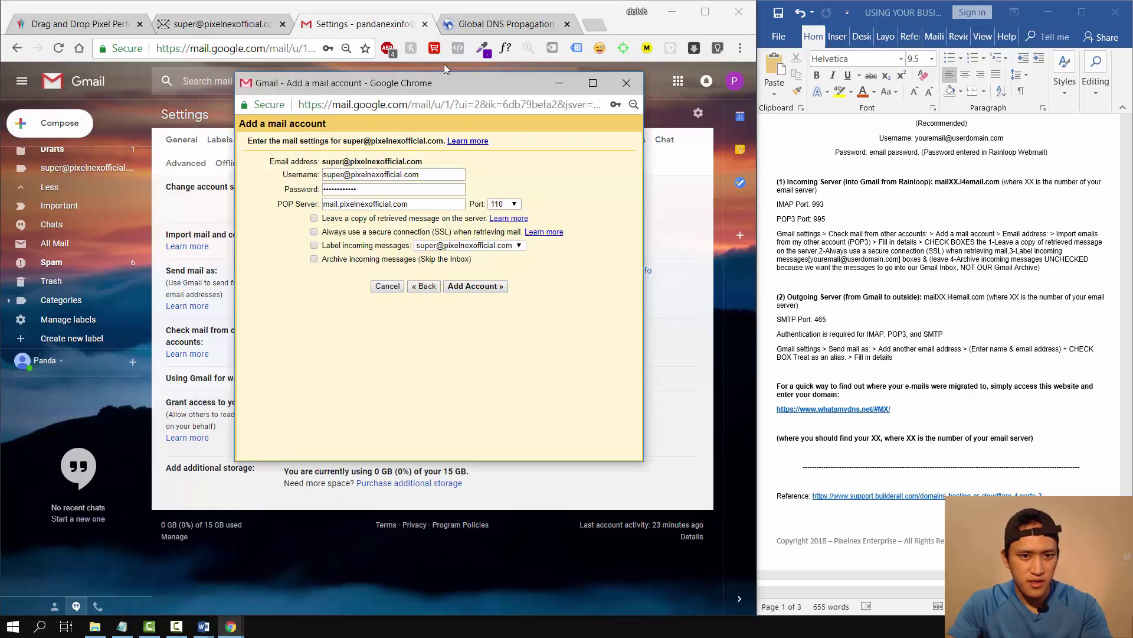
left_click(468, 31)
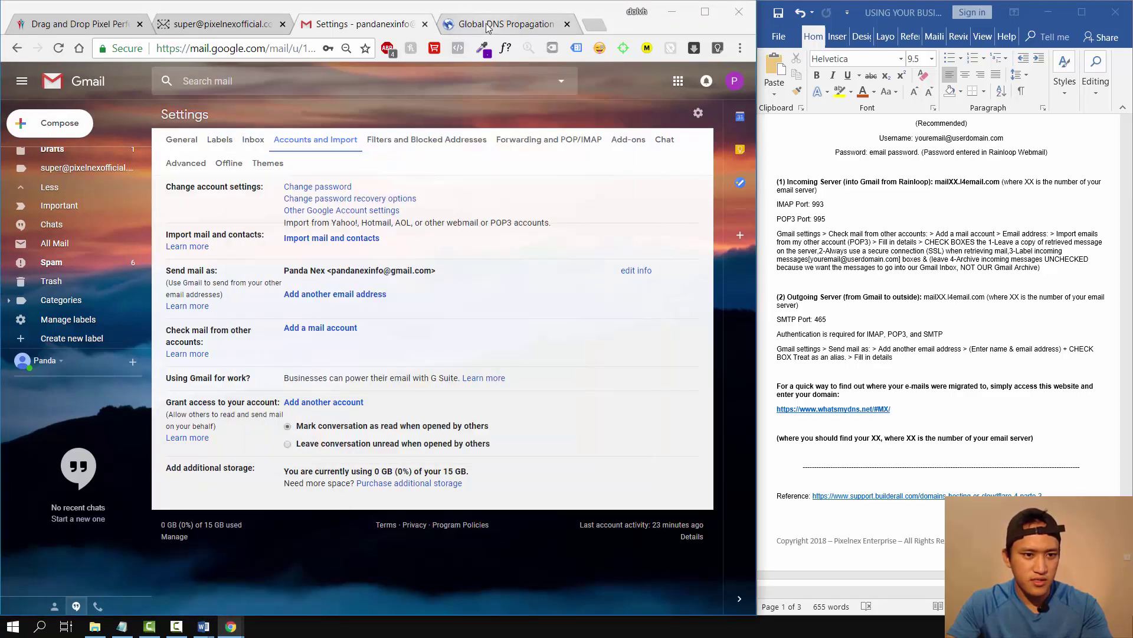
left_click(490, 27)
Step: Look up the MX records for pixelnexofficial.com on whatsmydns.net
left_click(139, 173)
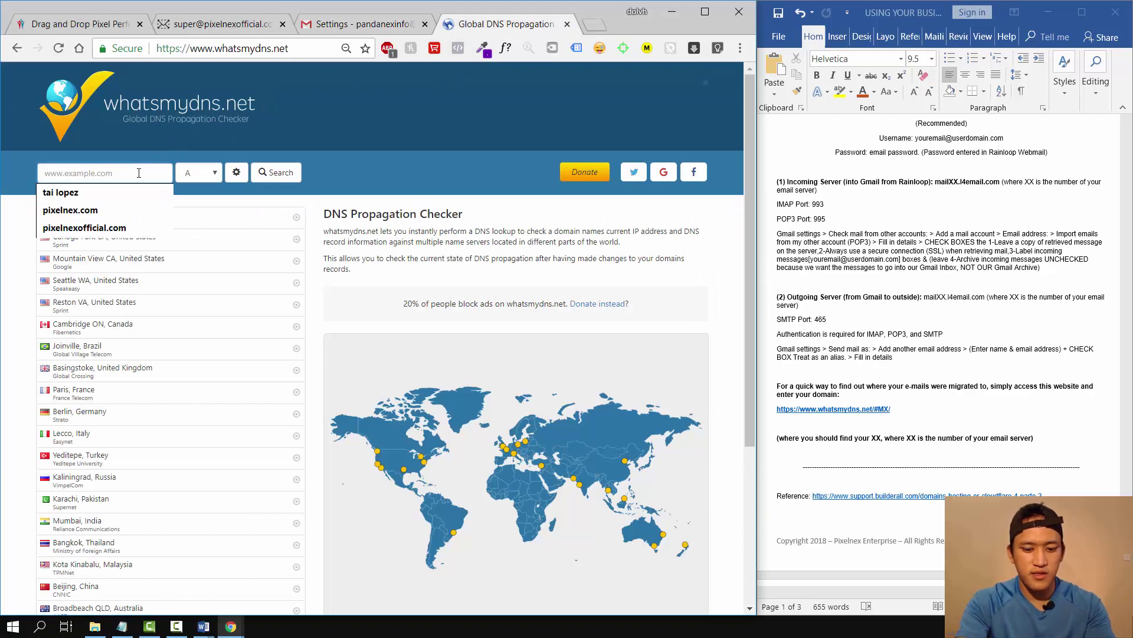
type("pixelnexofficial.com")
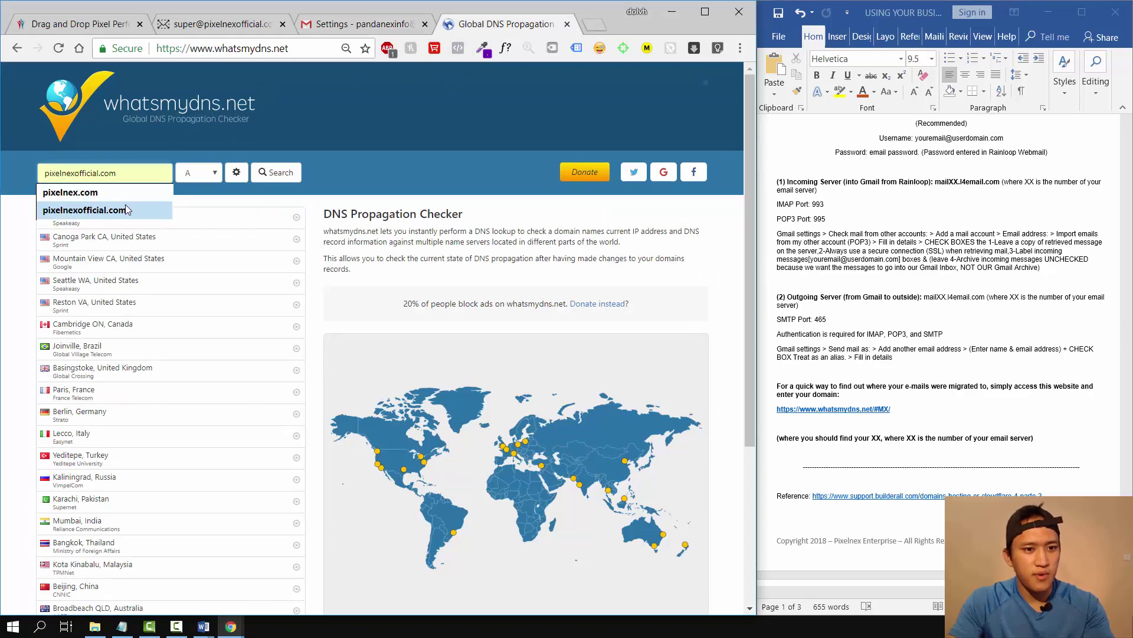
left_click(126, 210)
left_click(277, 173)
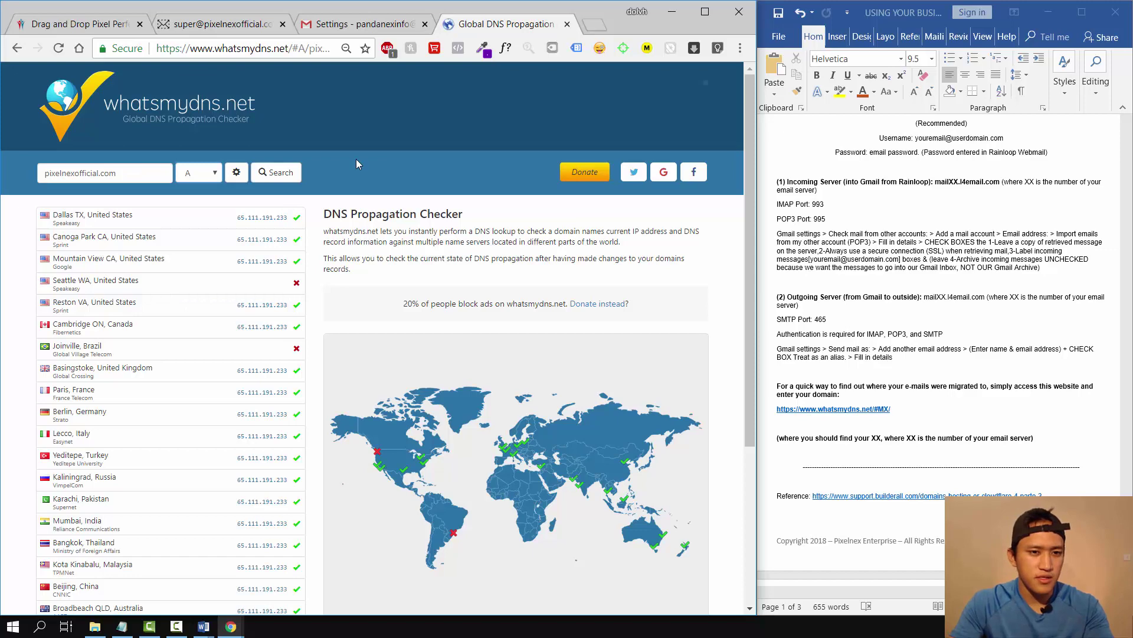
left_click(215, 176)
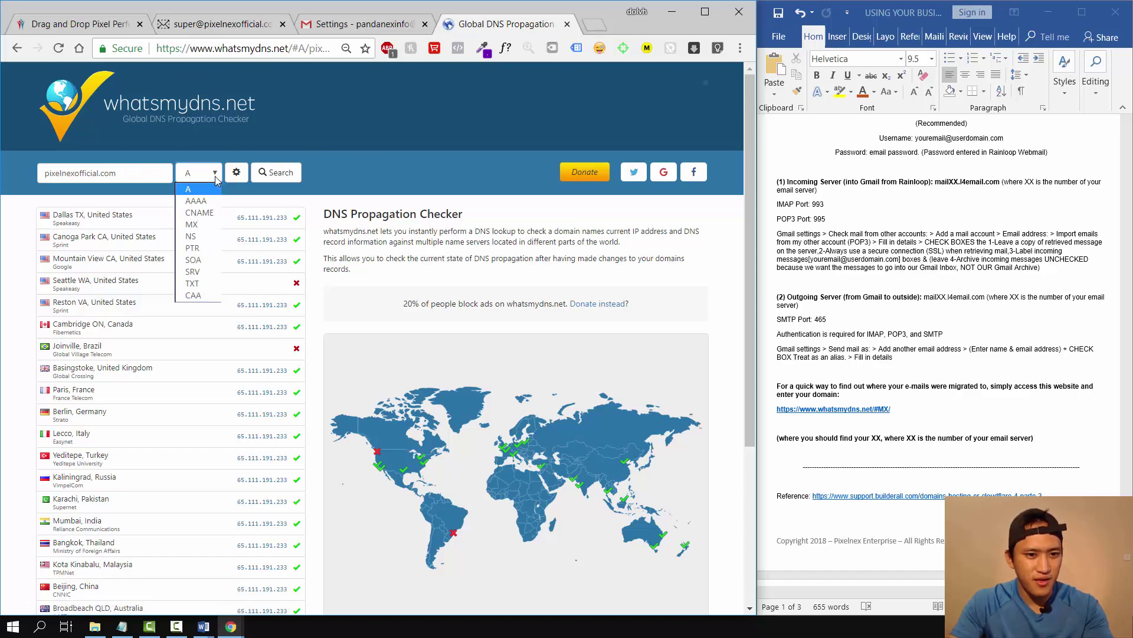
left_click(211, 225)
left_click(281, 175)
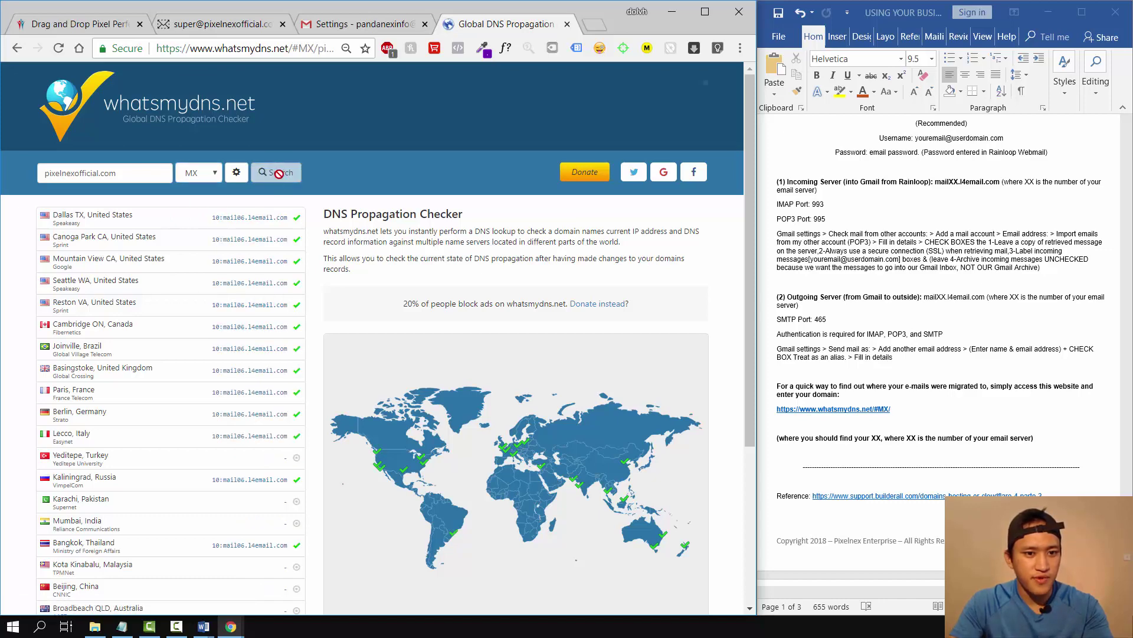
Step: Copy the mail server host mail06.l4email.com from the MX results and return to Gmail settings
left_click_drag(290, 217, 229, 217)
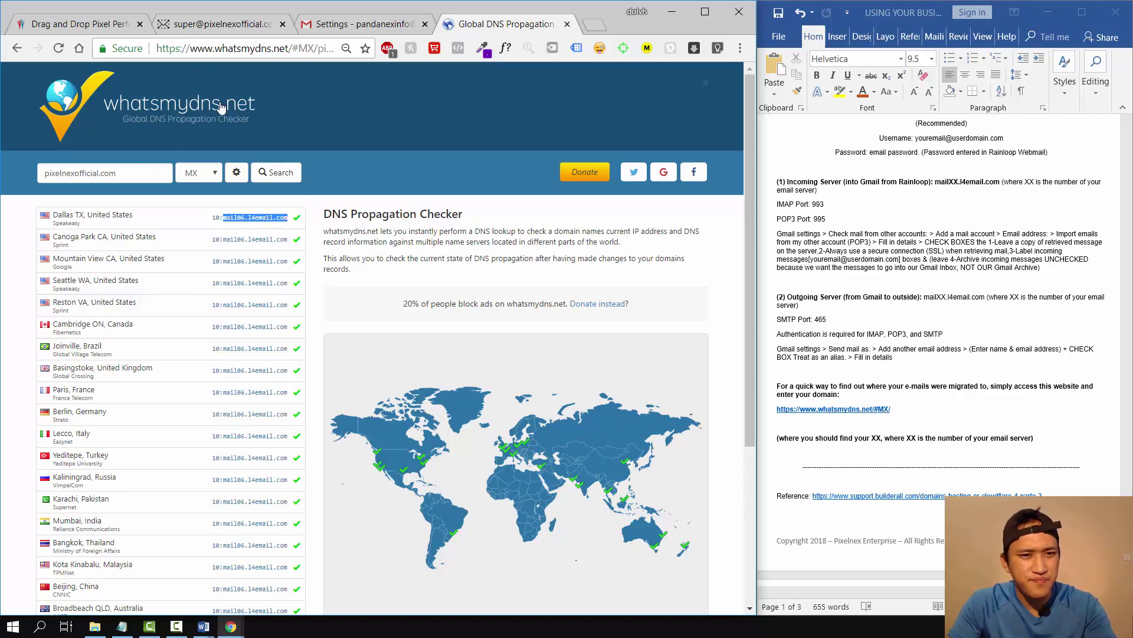
left_click(197, 28)
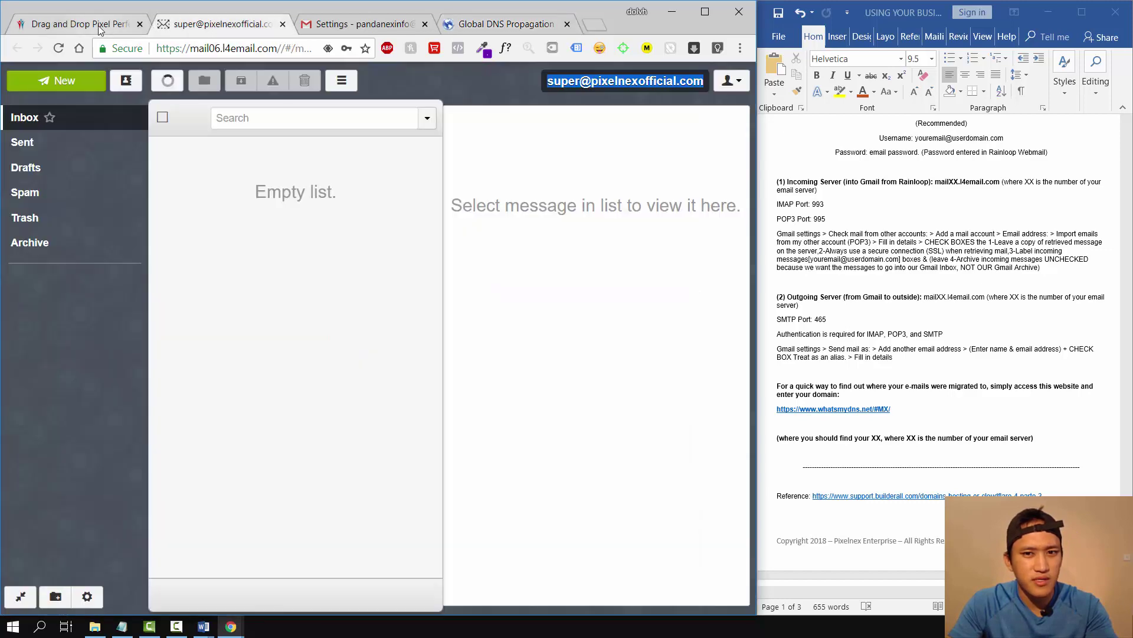
left_click(496, 25)
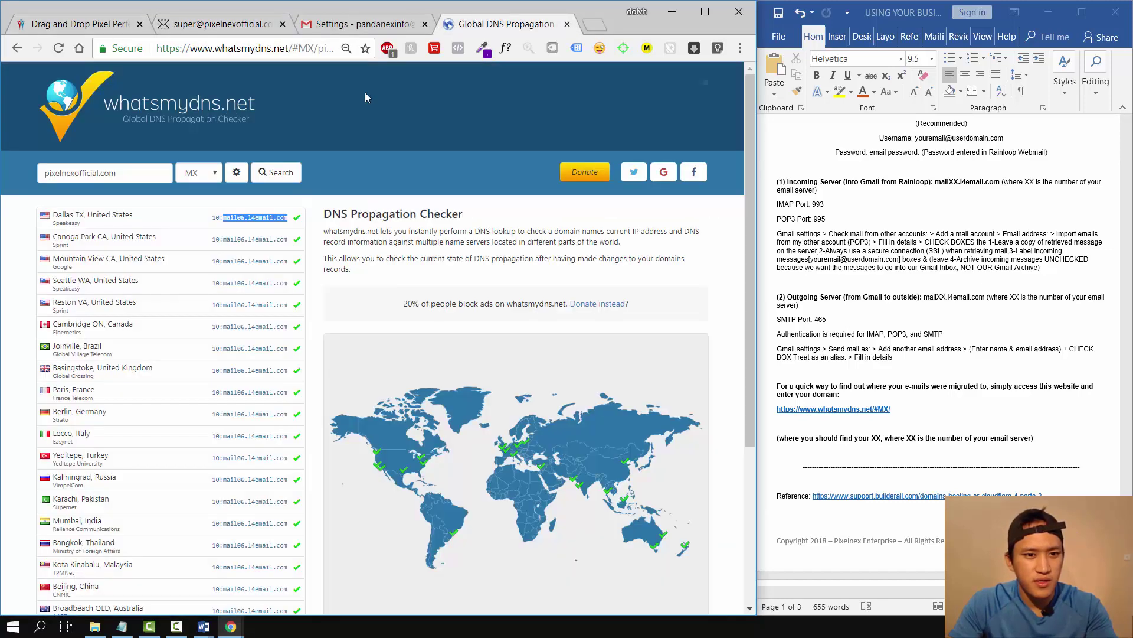
right_click(264, 216)
left_click(280, 226)
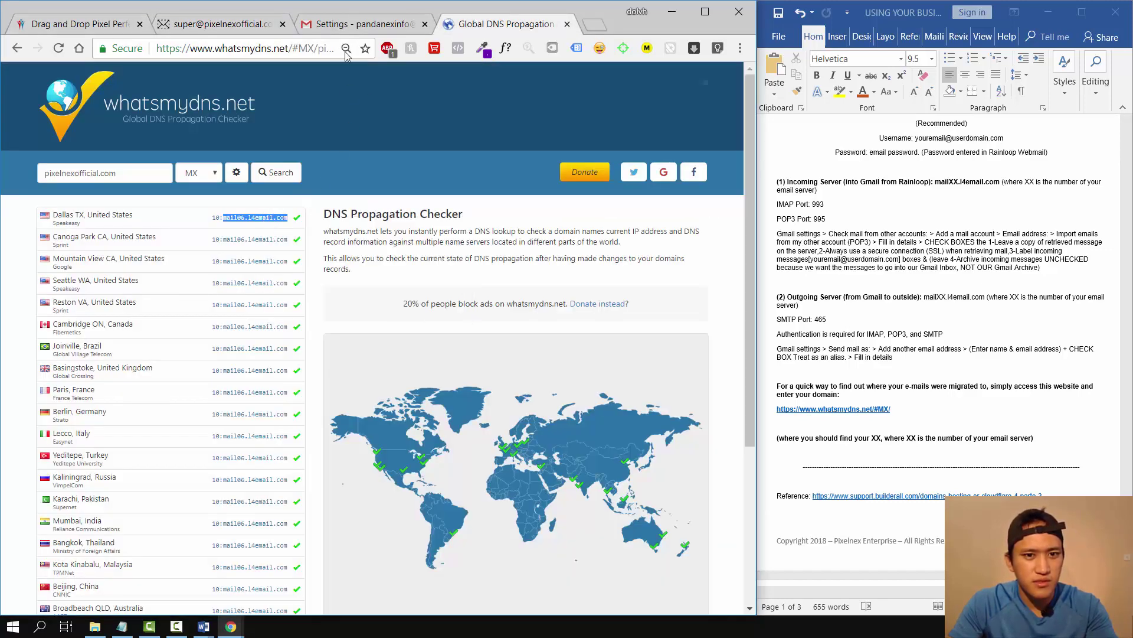
left_click(329, 28)
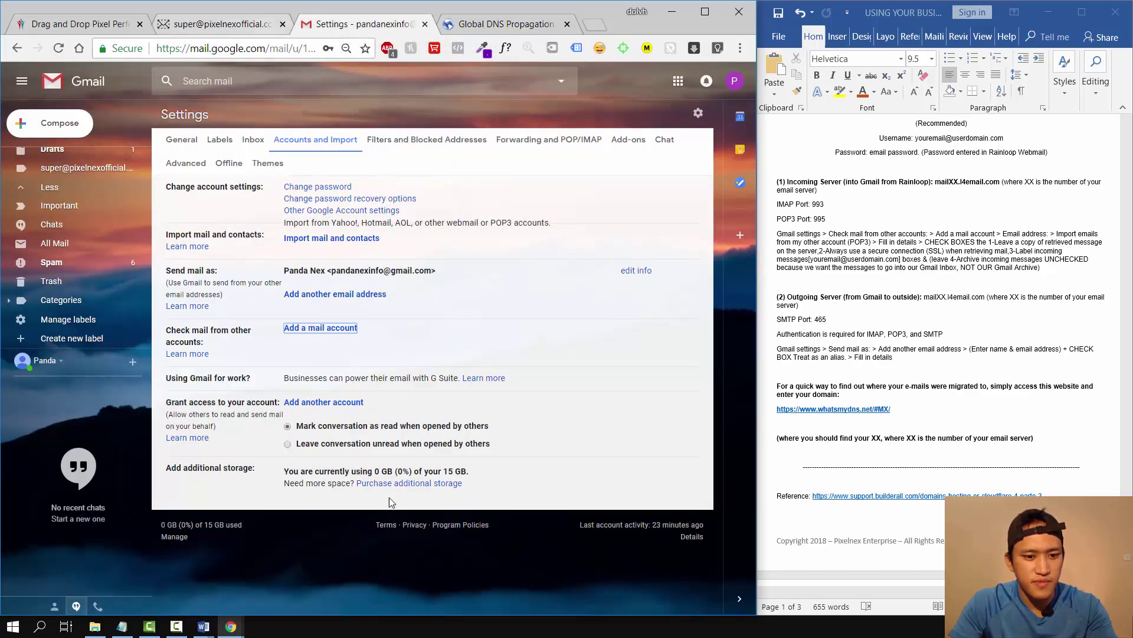
Step: Replace the POP Server with mail06.l4email.com in the Add a mail account window
mouse_move(231, 626)
left_click(283, 558)
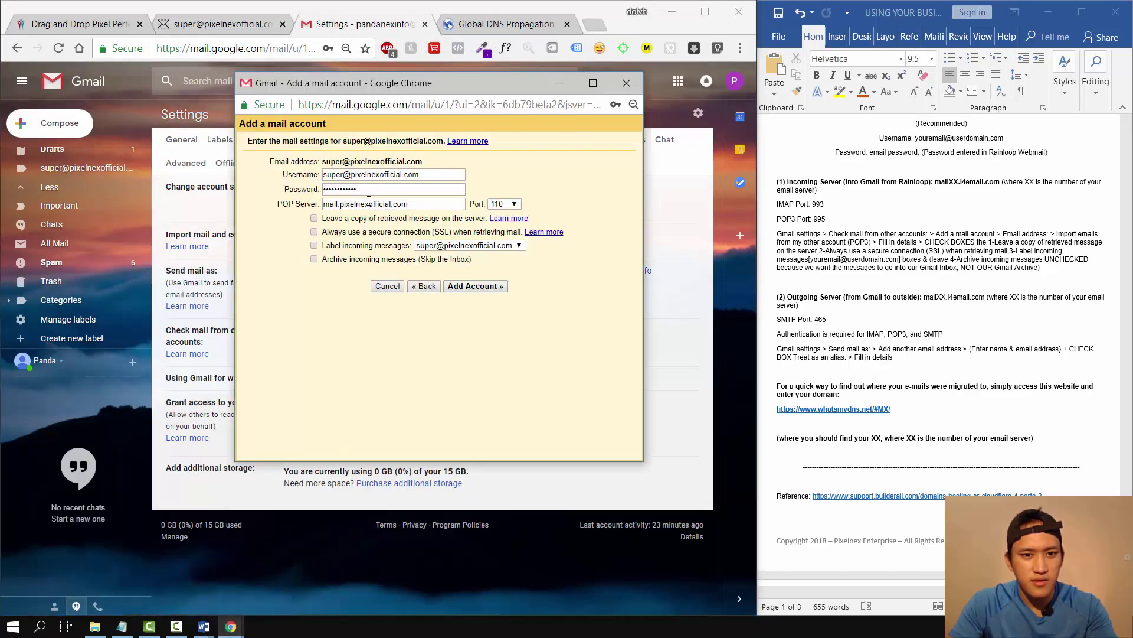
double_click(369, 203)
key("ctrl+a")
key("ctrl+v")
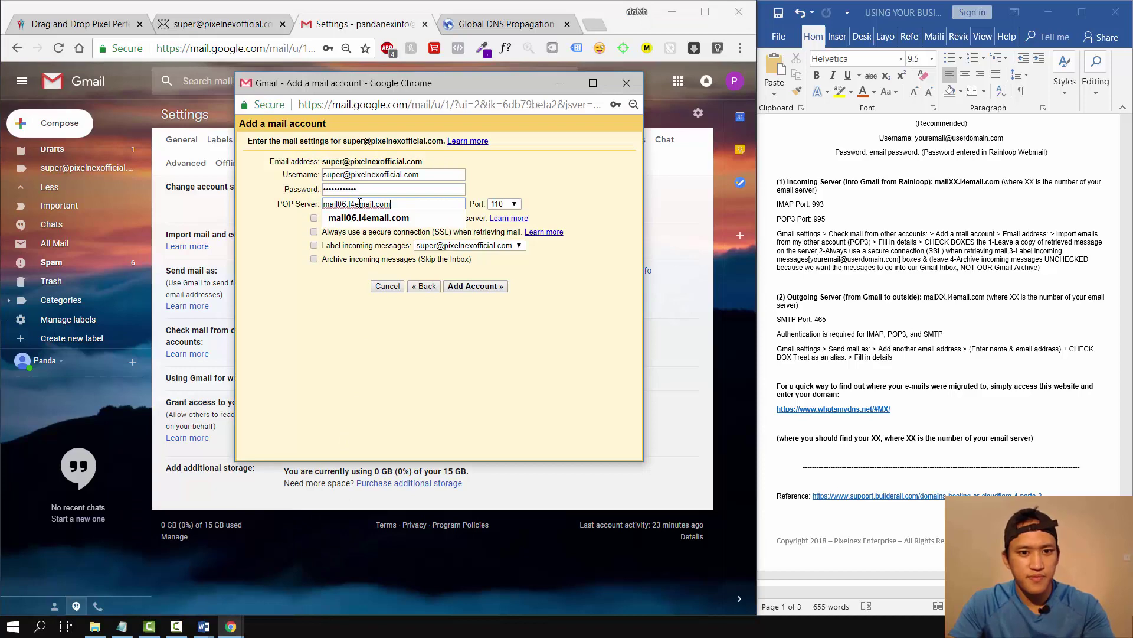
left_click(347, 203)
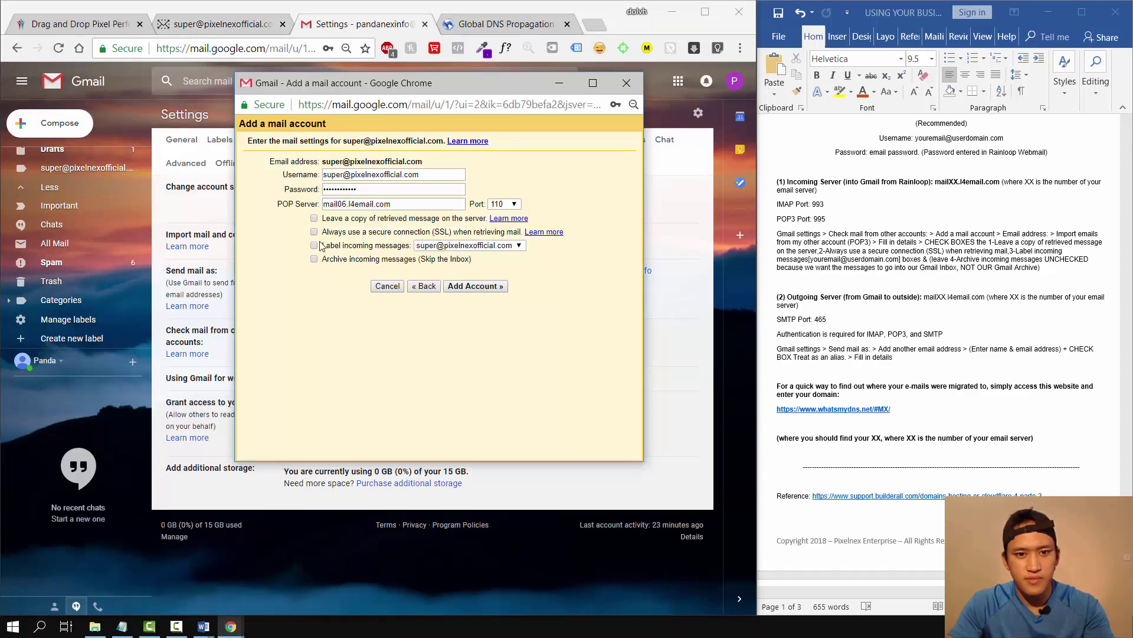
left_click(347, 203)
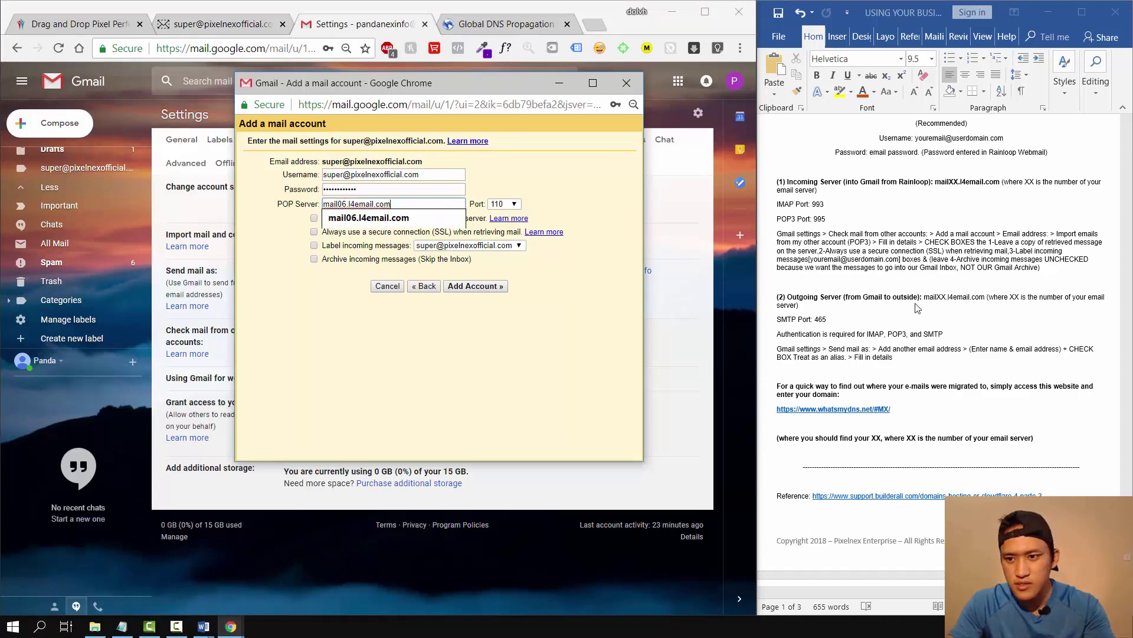
scroll(968, 354, "down", 2)
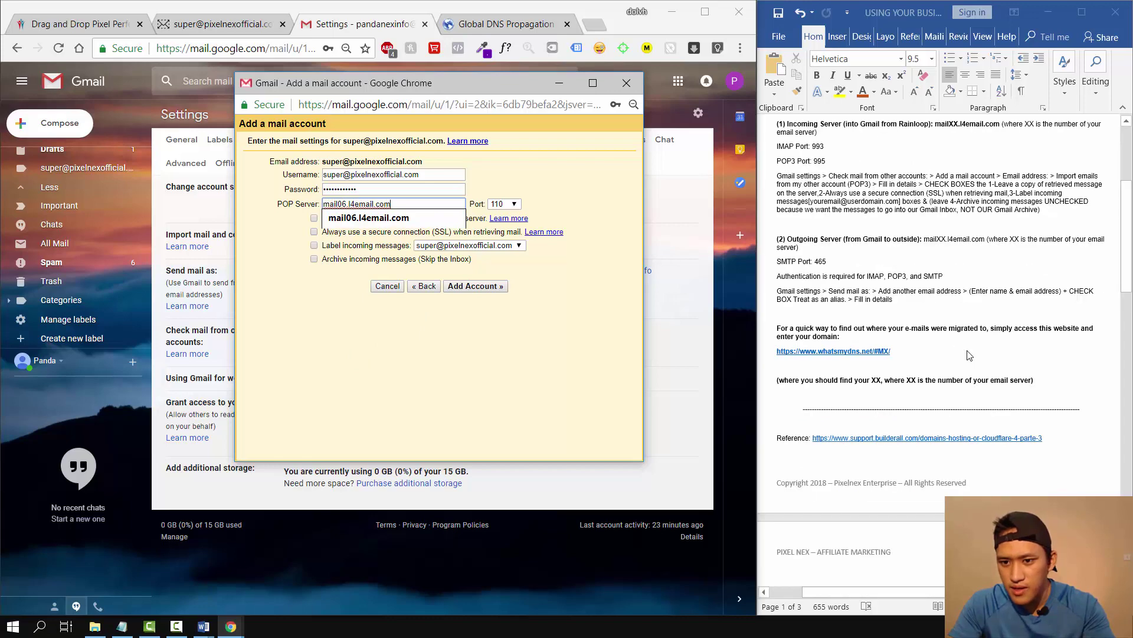
scroll(968, 355, "down", 9)
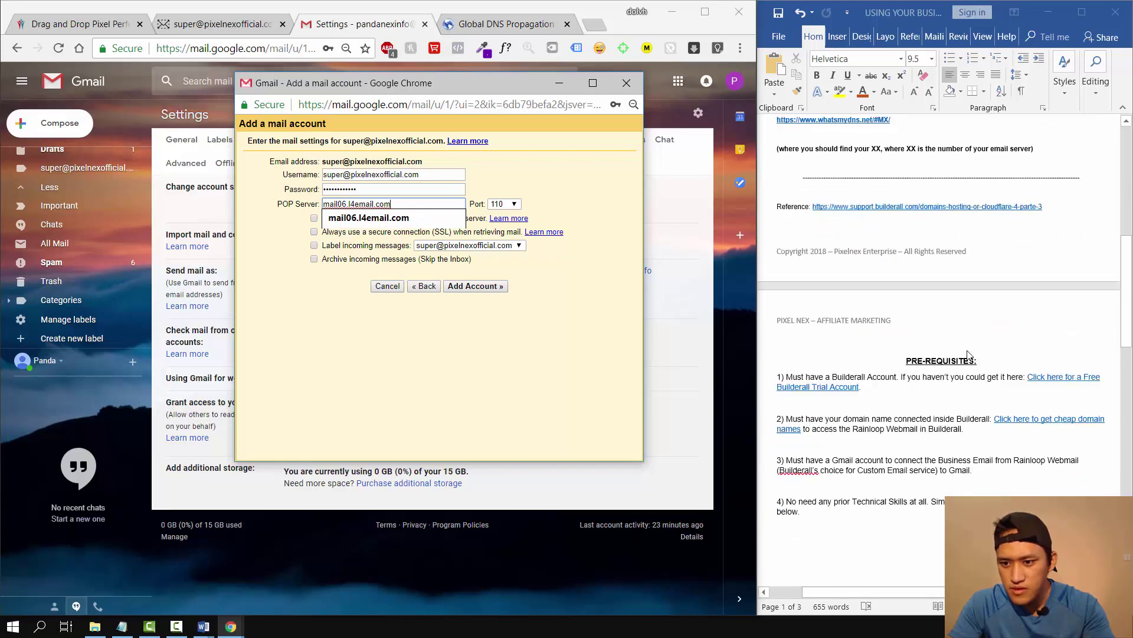
scroll(968, 354, "up", 7)
scroll(968, 355, "up", 2)
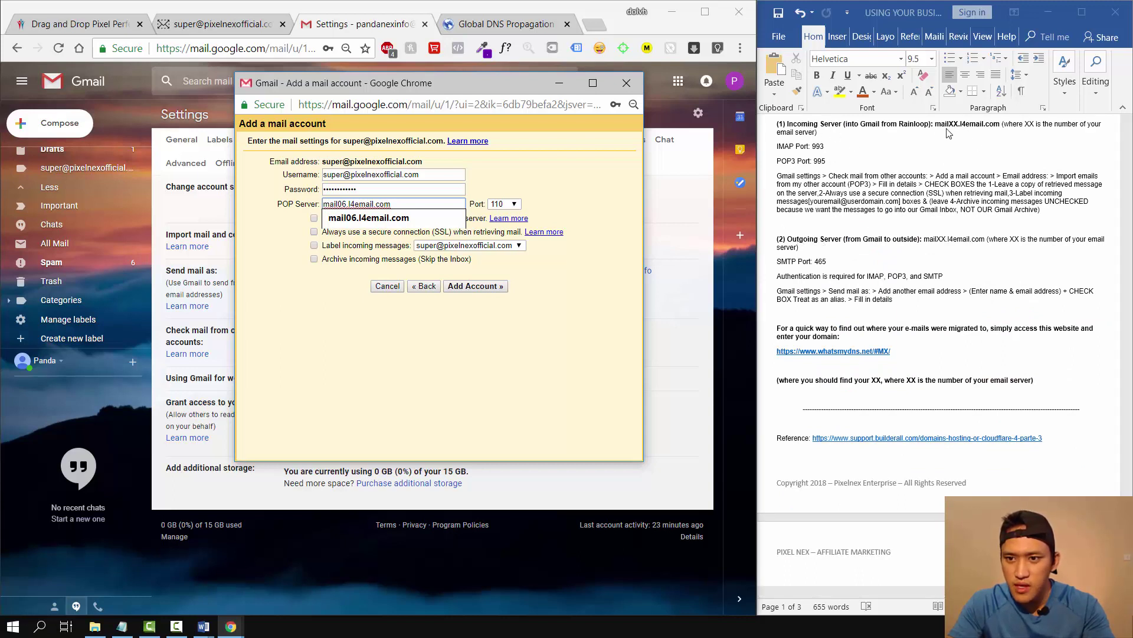
left_click(596, 221)
scroll(983, 238, "up", 2)
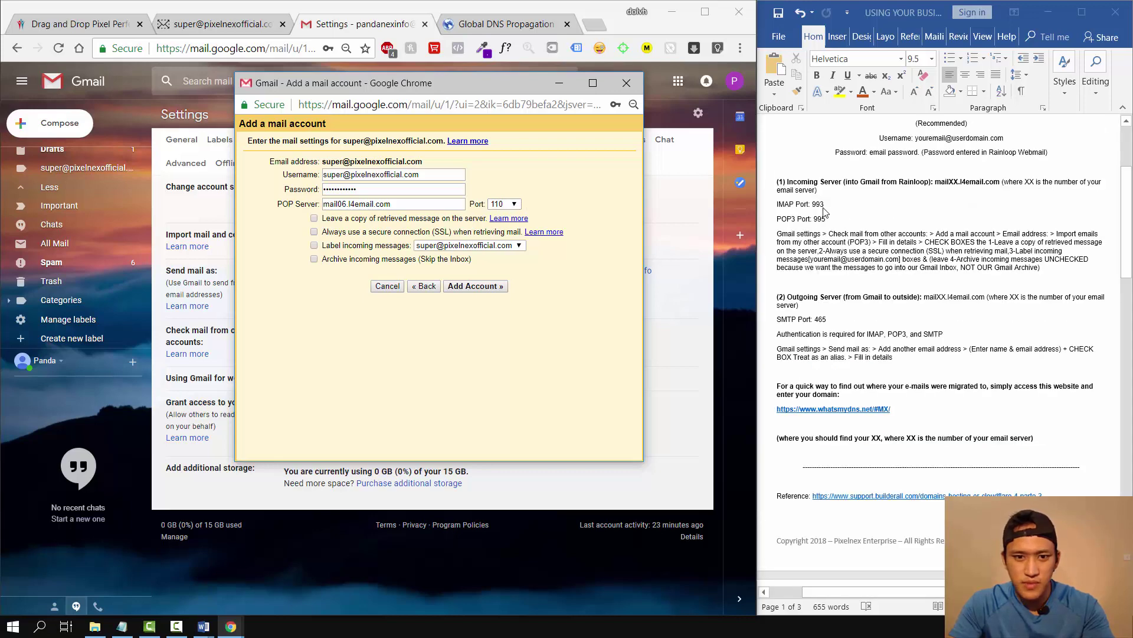
Step: Choose port 995, keep server copies, enable SSL, label incoming messages, and add the account
left_click(510, 206)
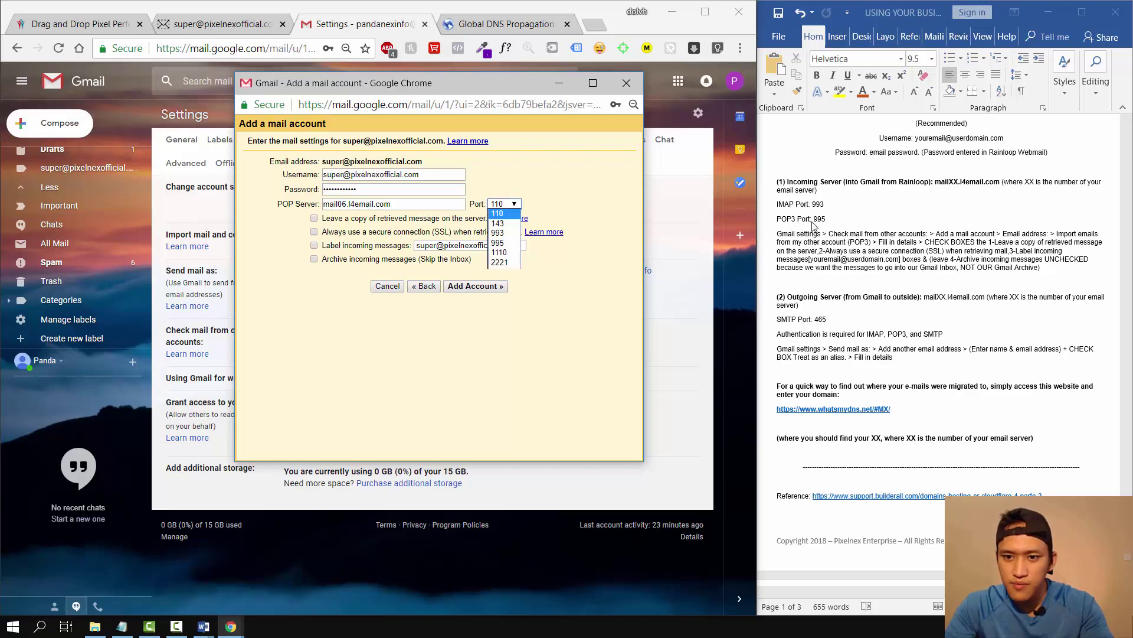
left_click(499, 242)
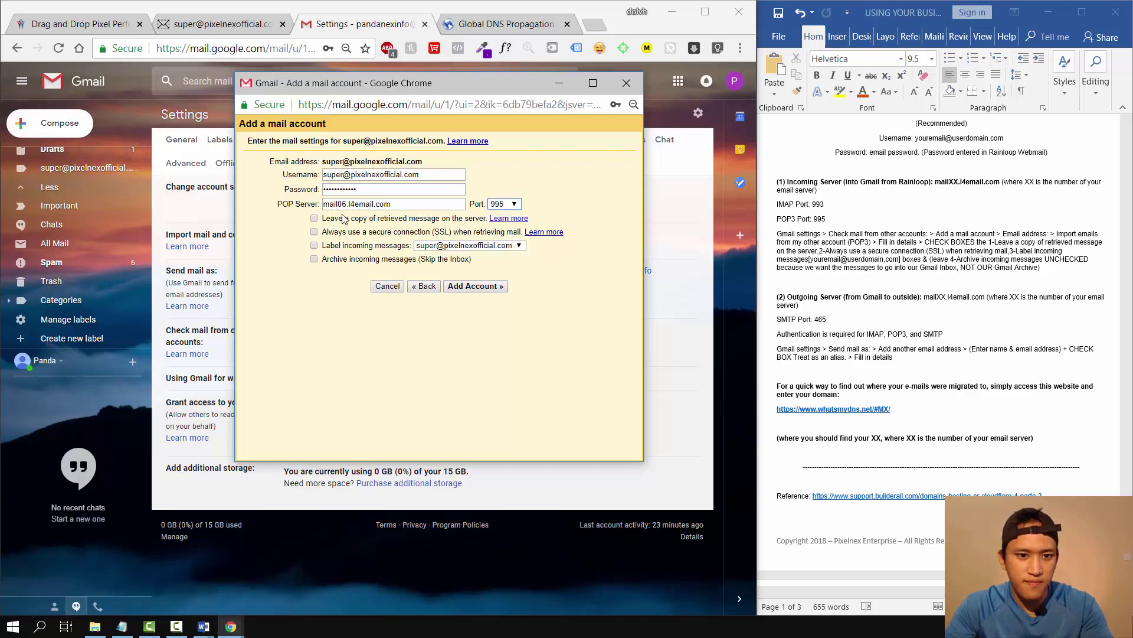
left_click(314, 218)
scroll(984, 338, "down", 5)
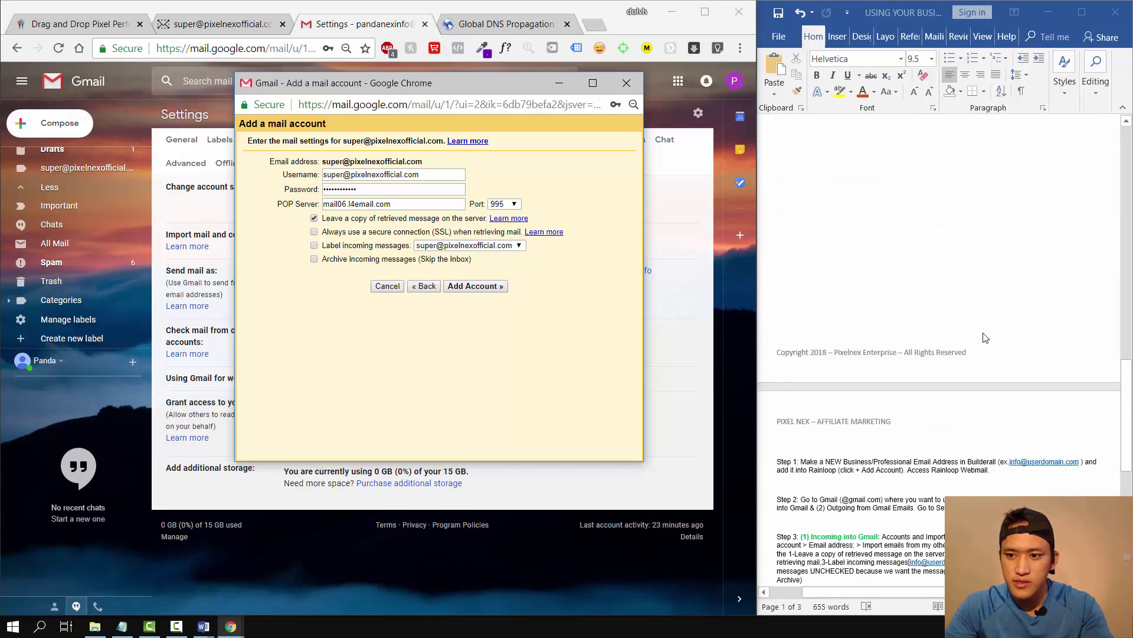
scroll(984, 338, "down", 5)
left_click(1128, 428)
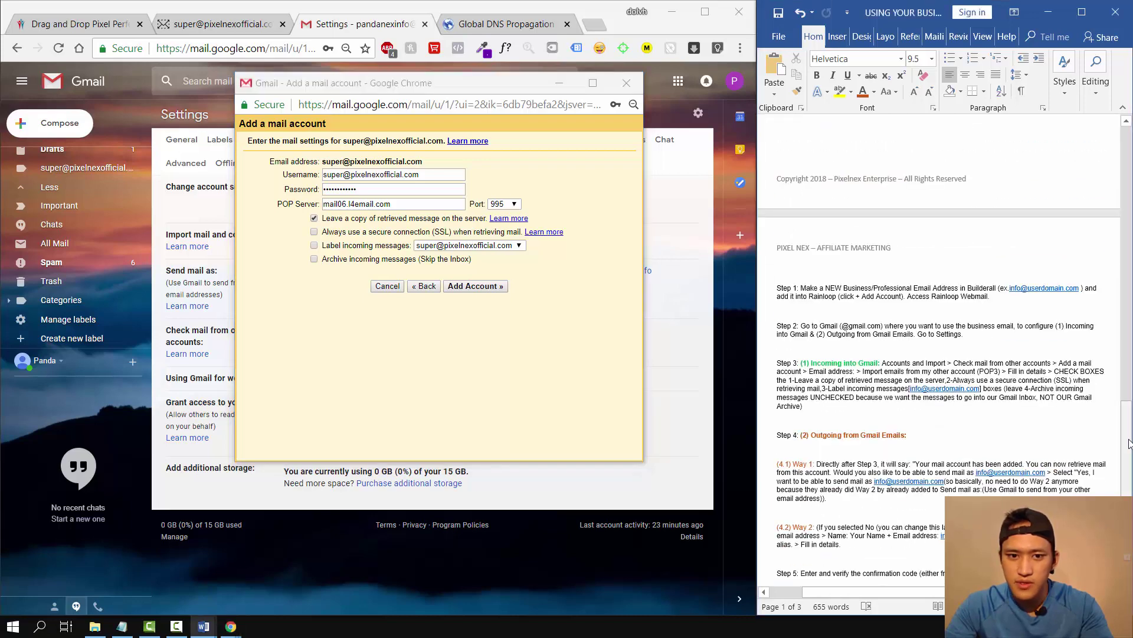
left_click(314, 231)
left_click(315, 245)
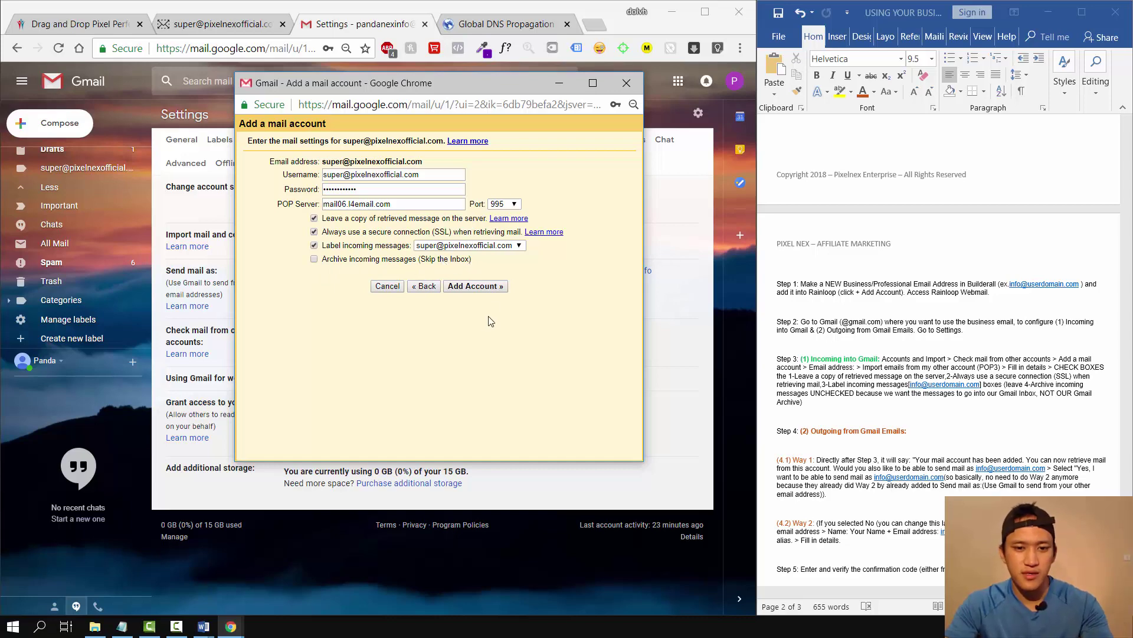
left_click(466, 286)
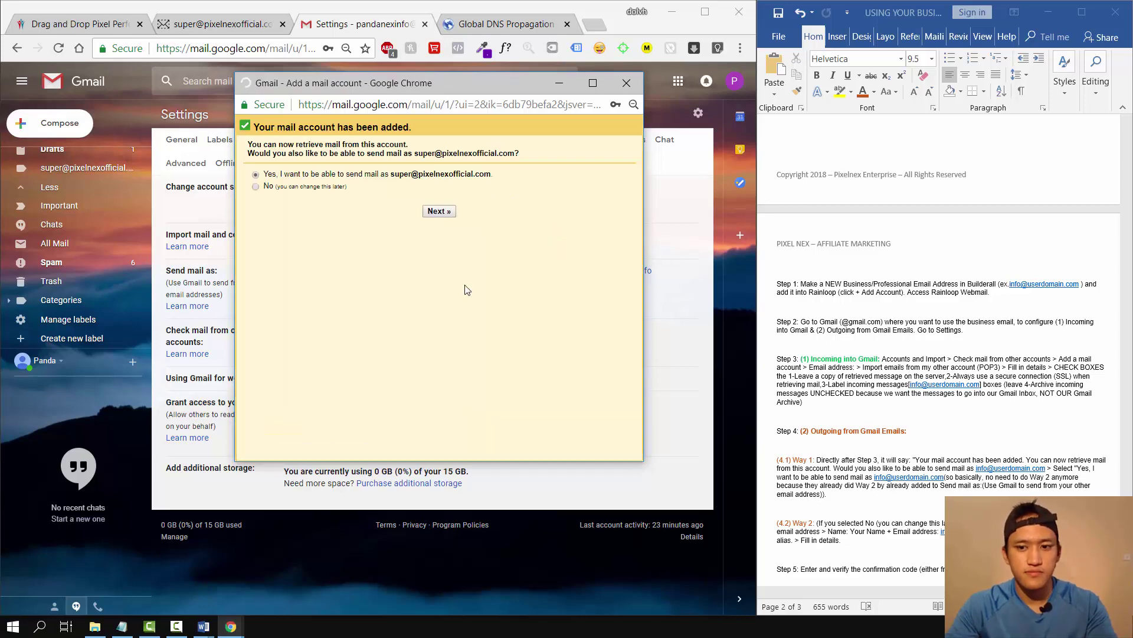
Step: Opt to send as the business address with sender name 'Pixlel Nex' and proceed to SMTP settings
left_click_drag(425, 89, 448, 94)
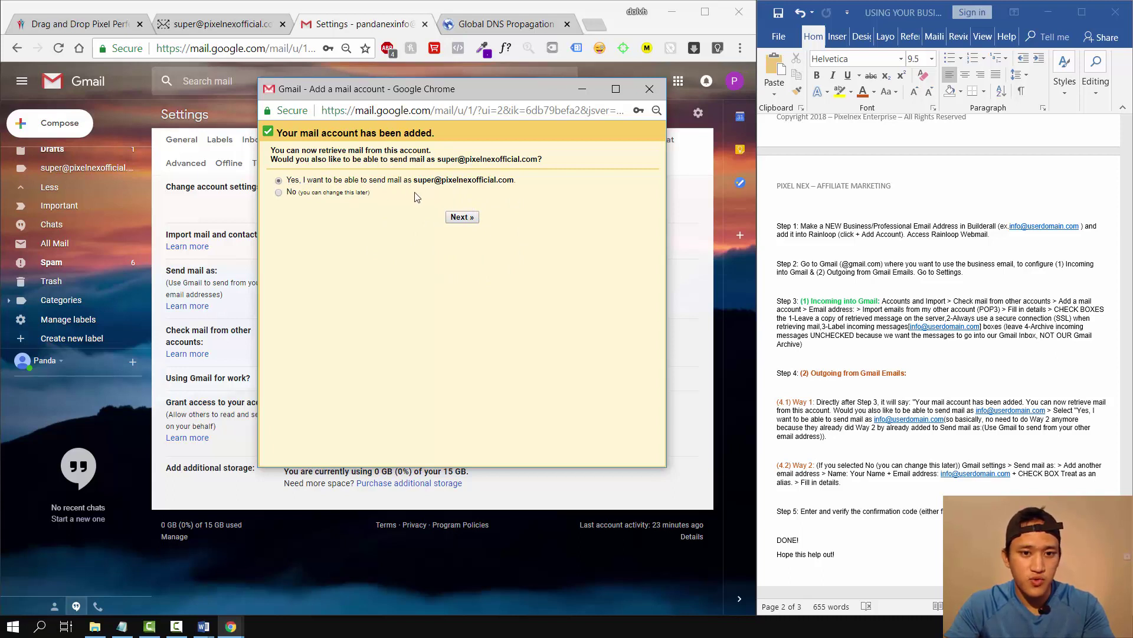
left_click(465, 219)
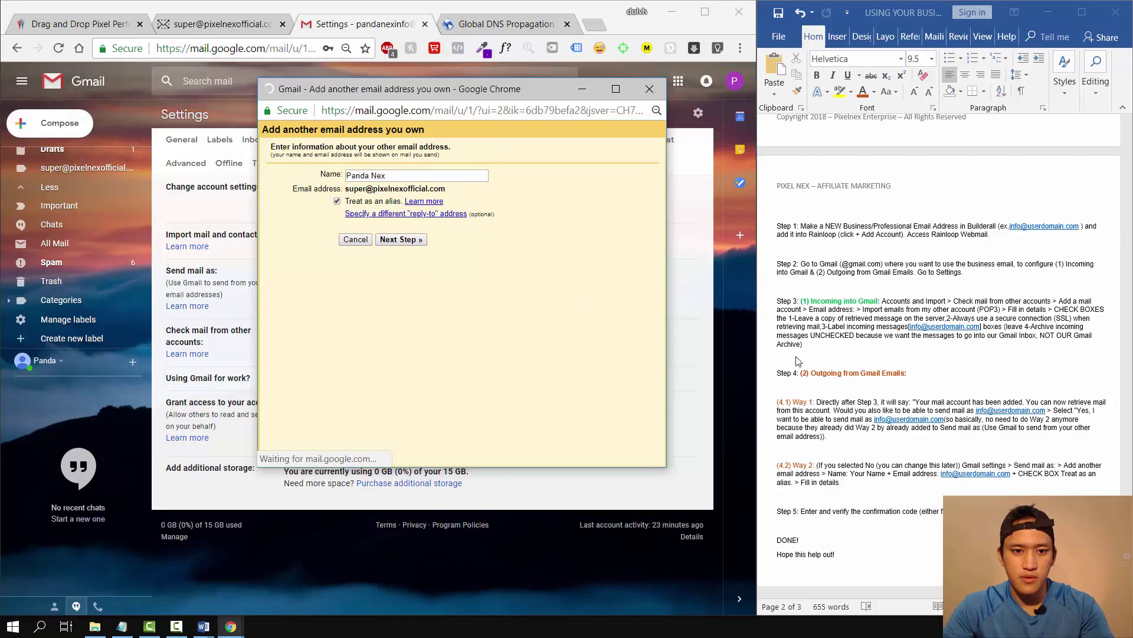
left_click(382, 175)
key("ctrl+a")
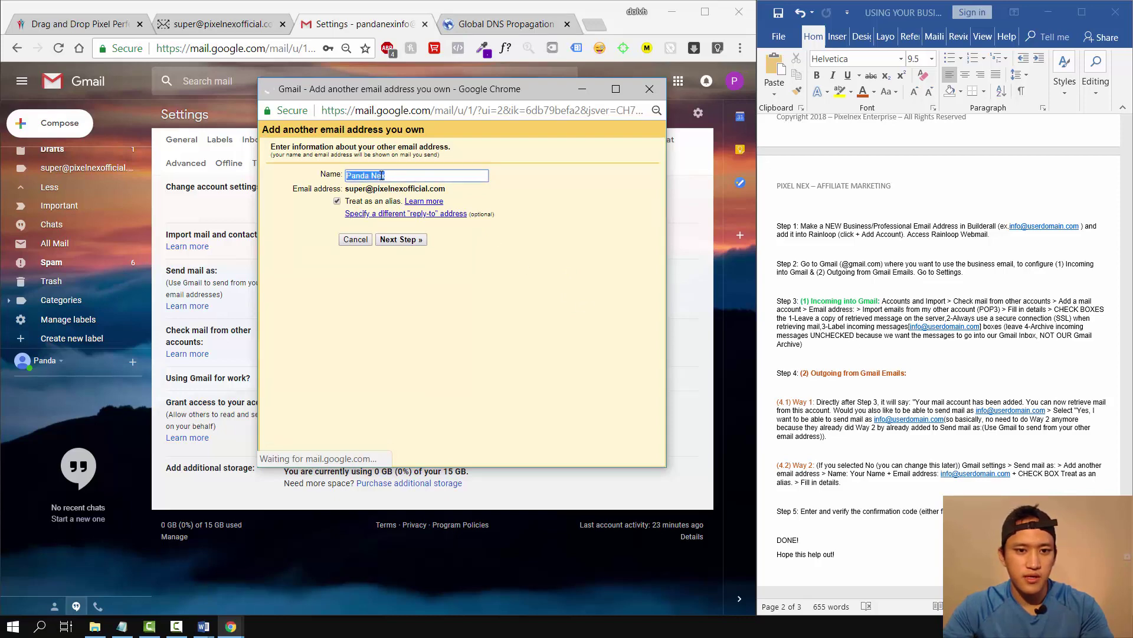
type("Pixl")
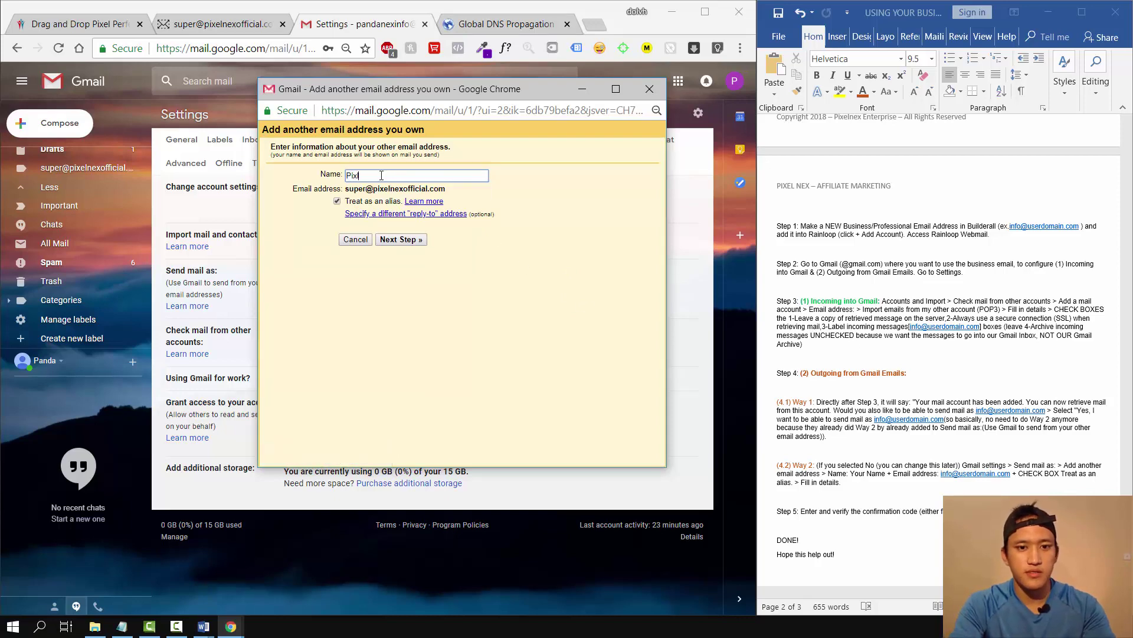
type("el Nex")
left_click(573, 237)
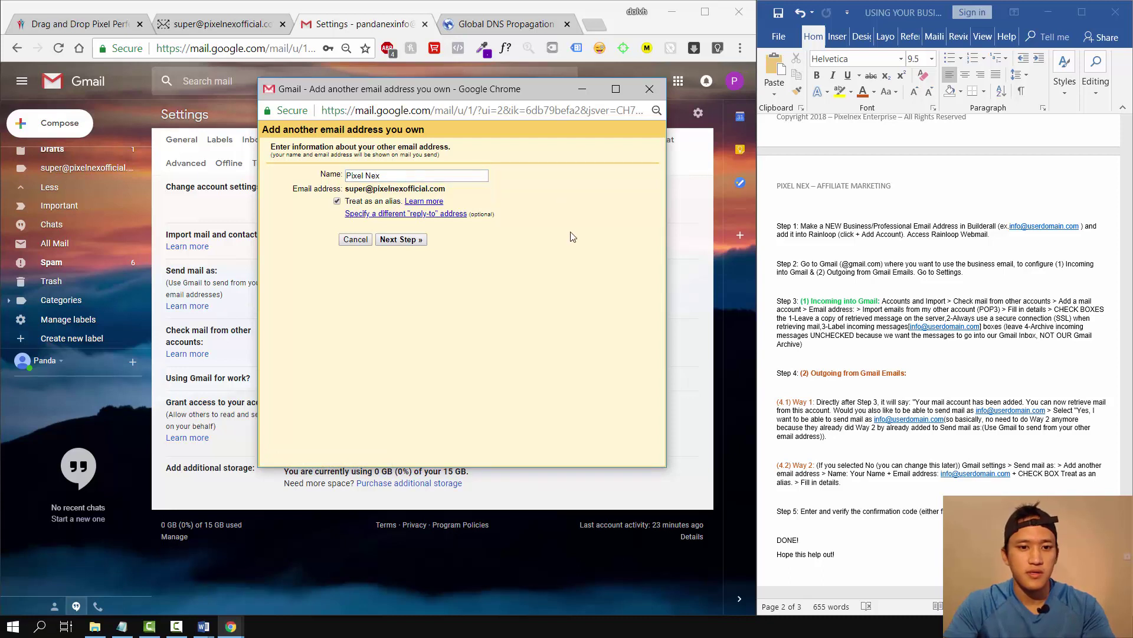
left_click(393, 242)
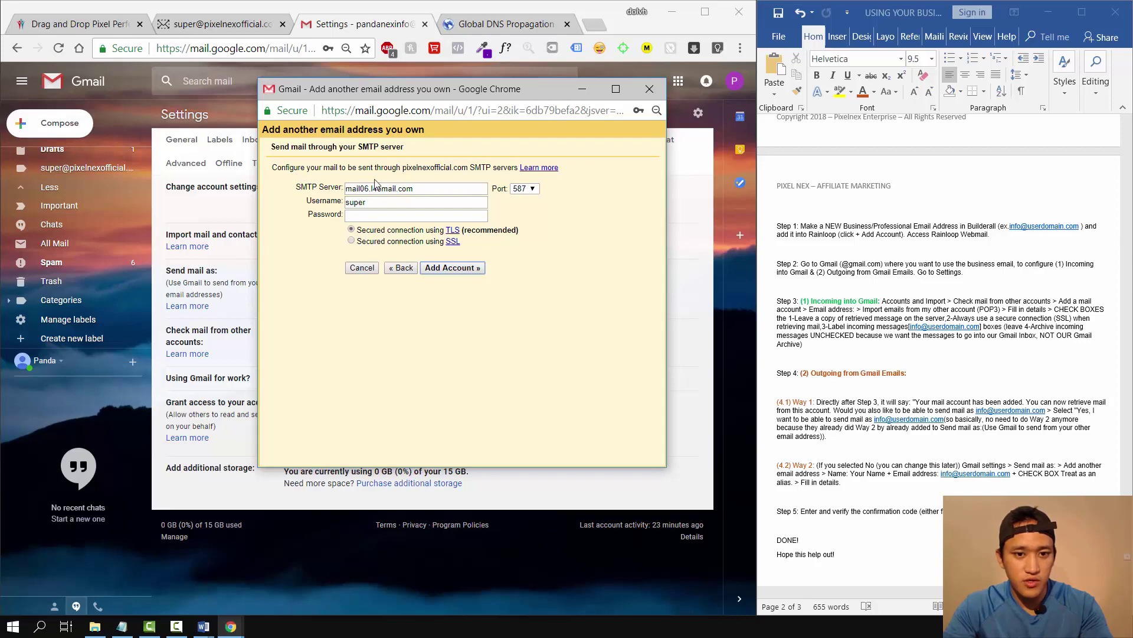
Step: Set the SMTP port to 465 in the Add another email address window
left_click(540, 22)
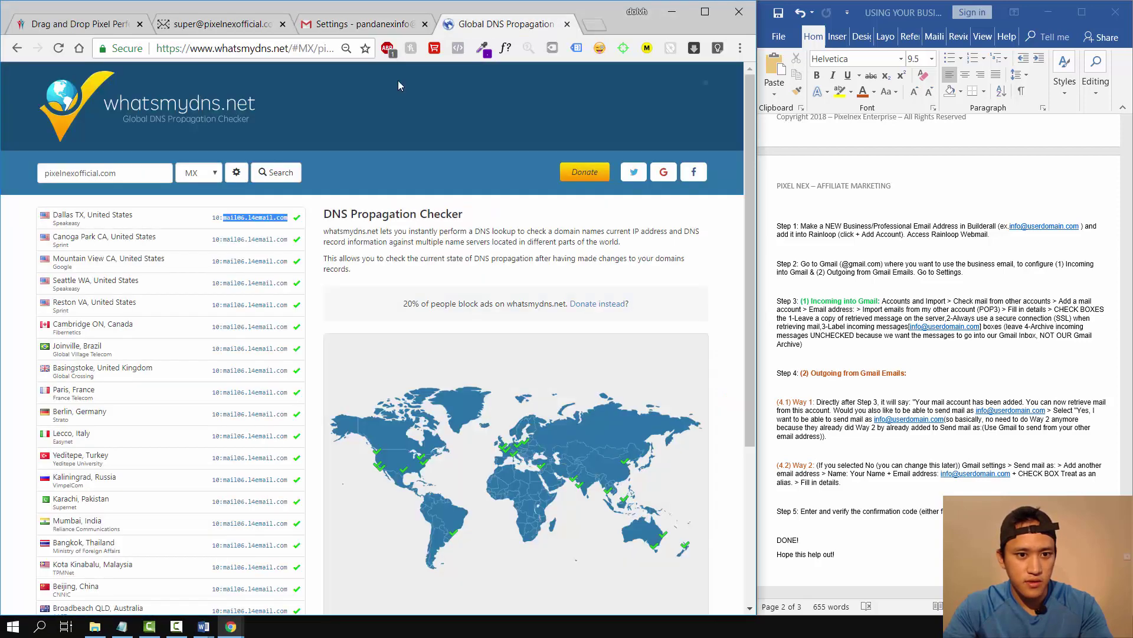
left_click(386, 23)
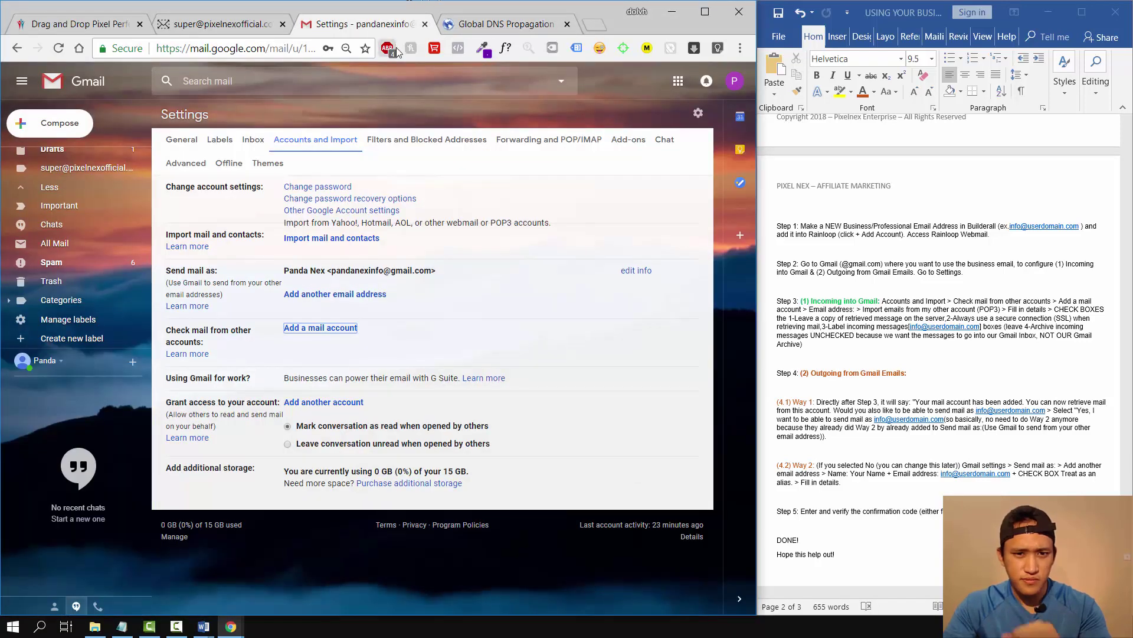
mouse_move(231, 626)
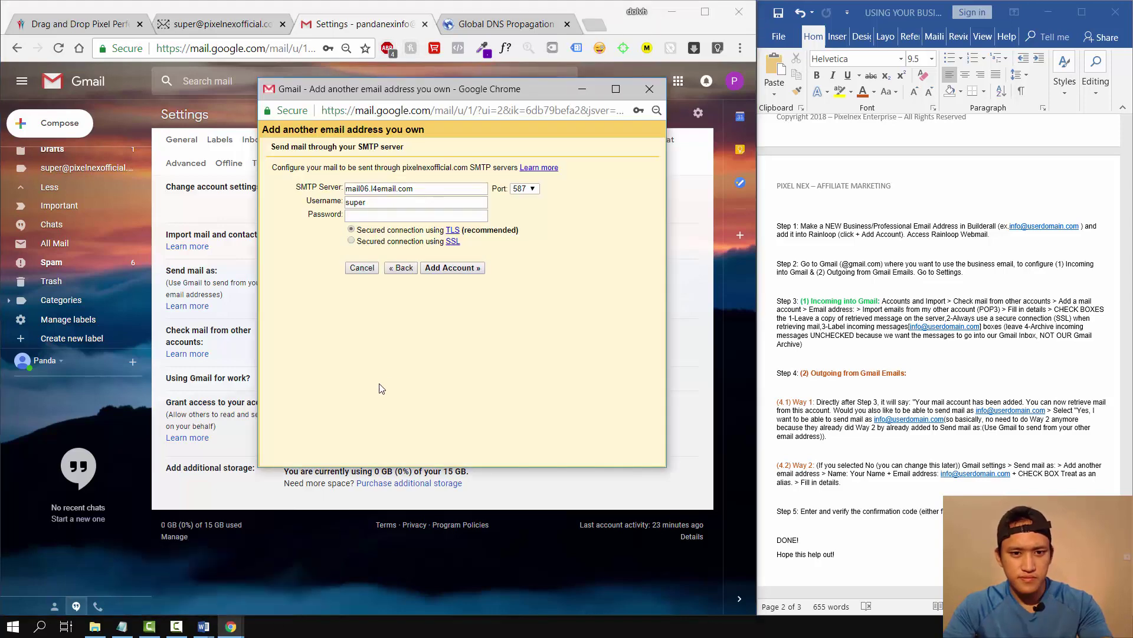
left_click(279, 584)
scroll(940, 294, "up", 8)
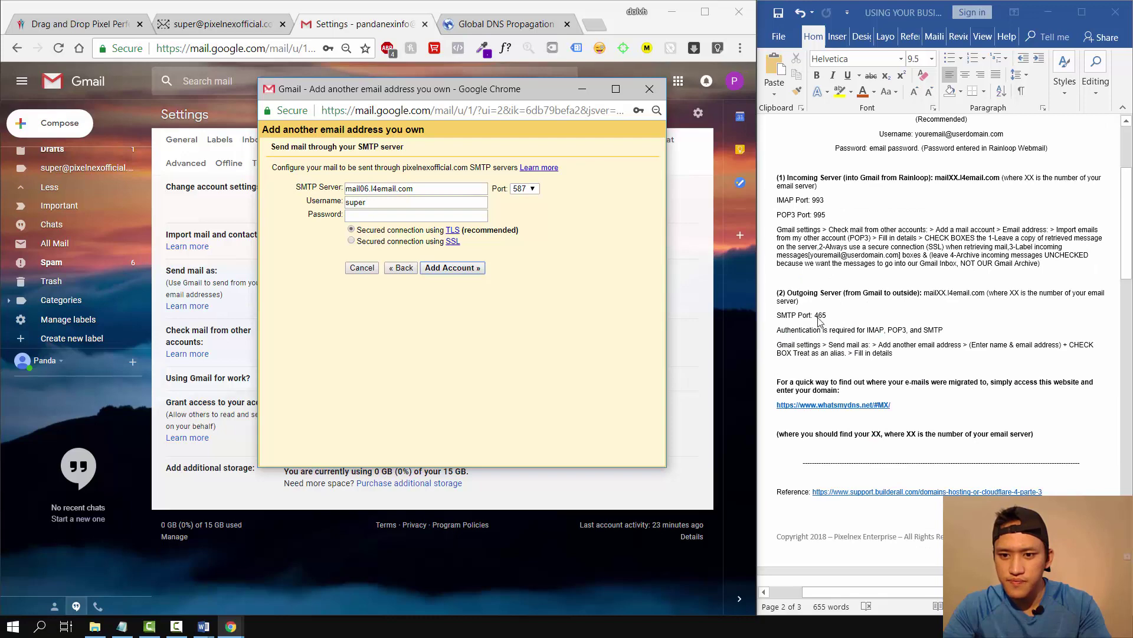
left_click(525, 188)
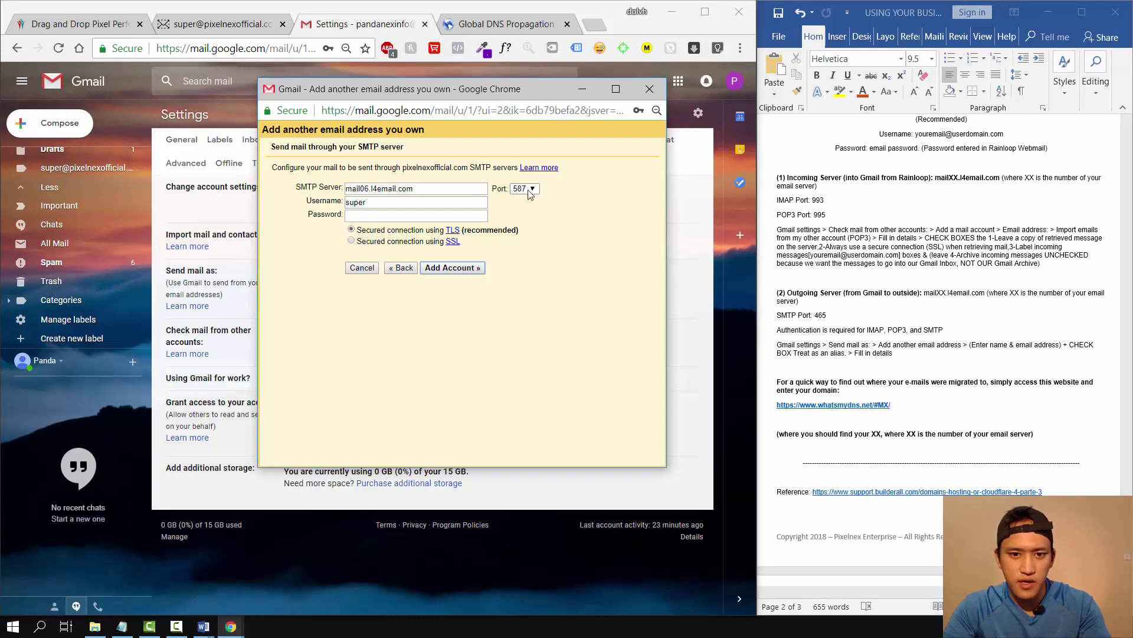
left_click(537, 213)
scroll(882, 258, "down", 10)
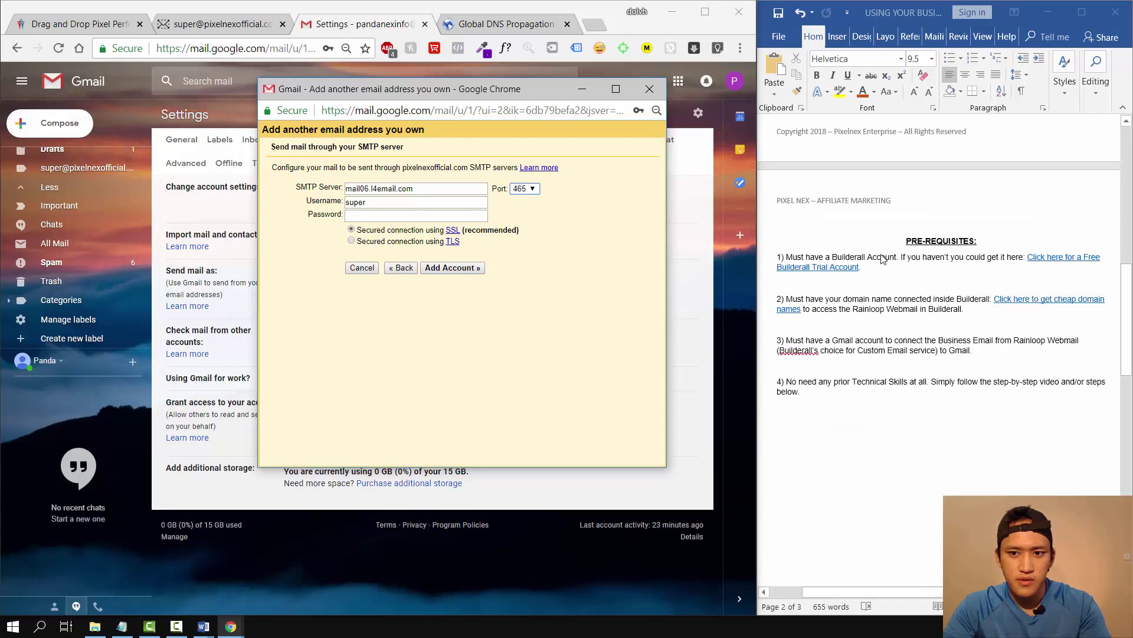
scroll(882, 258, "down", 1)
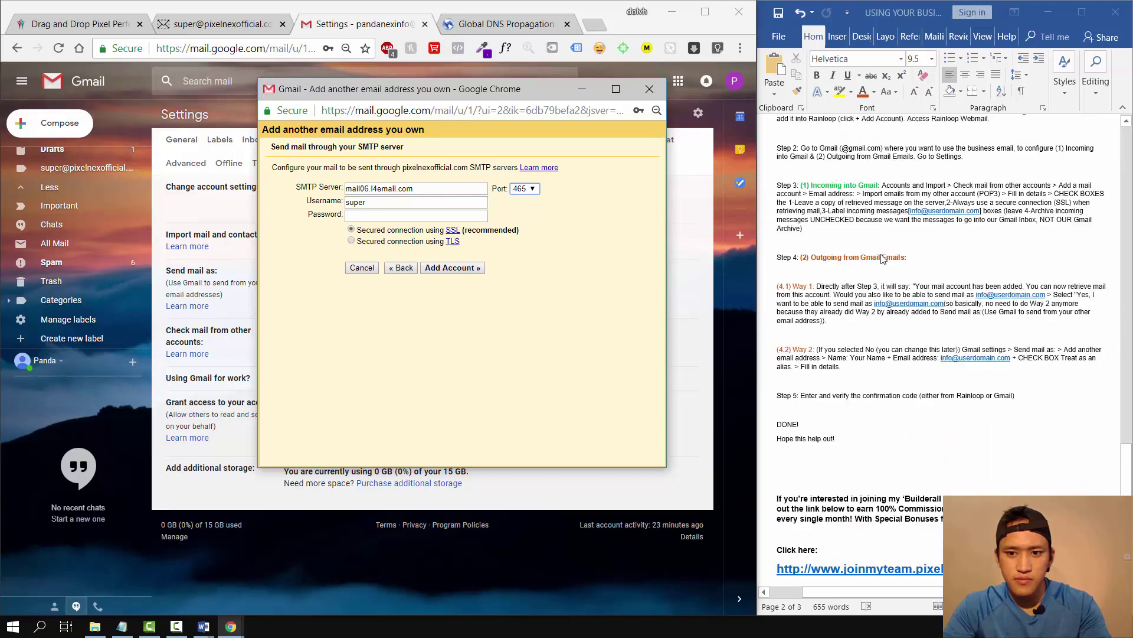
scroll(882, 258, "up", 1)
Step: Enter the full business address as SMTP username, type the password, and submit the SMTP details
left_click(472, 24)
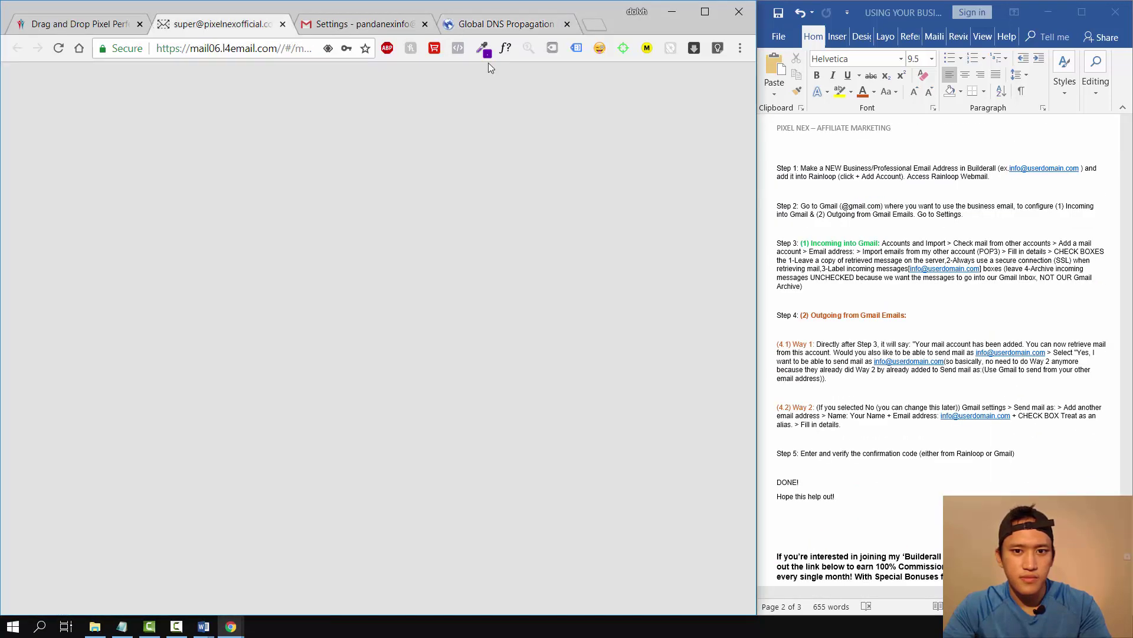
left_click(218, 23)
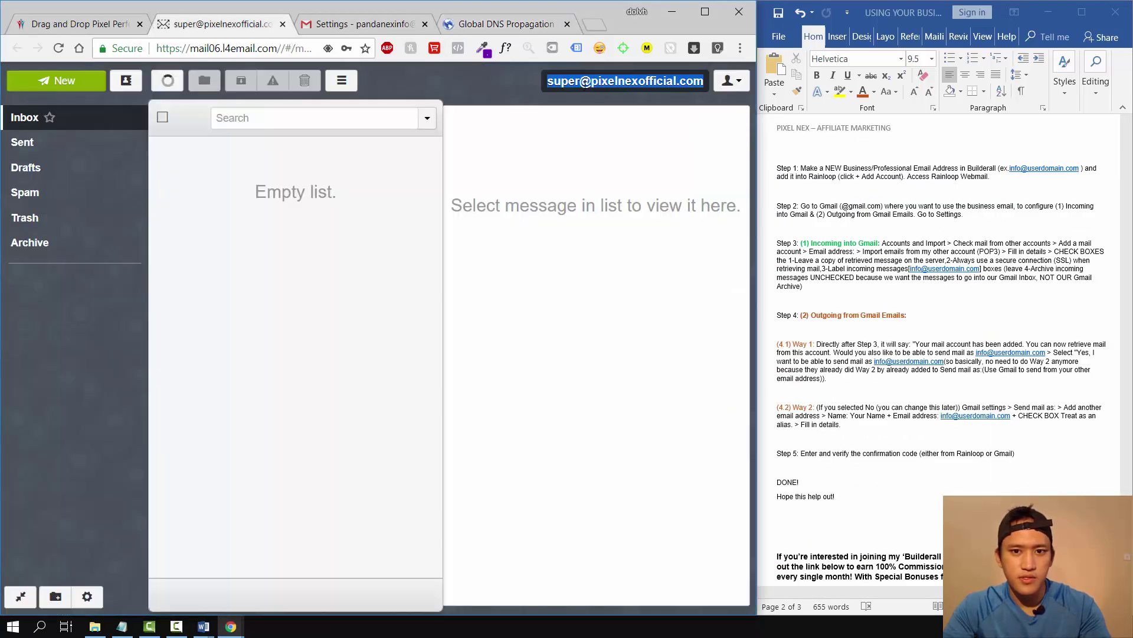
triple_click(584, 81)
left_click(363, 24)
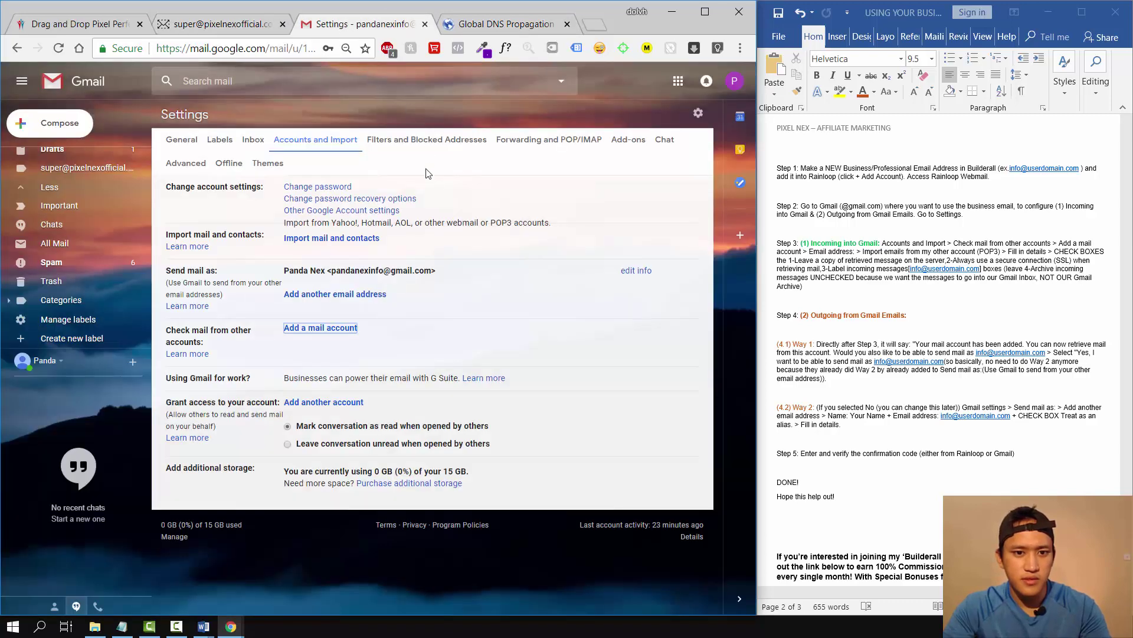
mouse_move(231, 625)
left_click(295, 561)
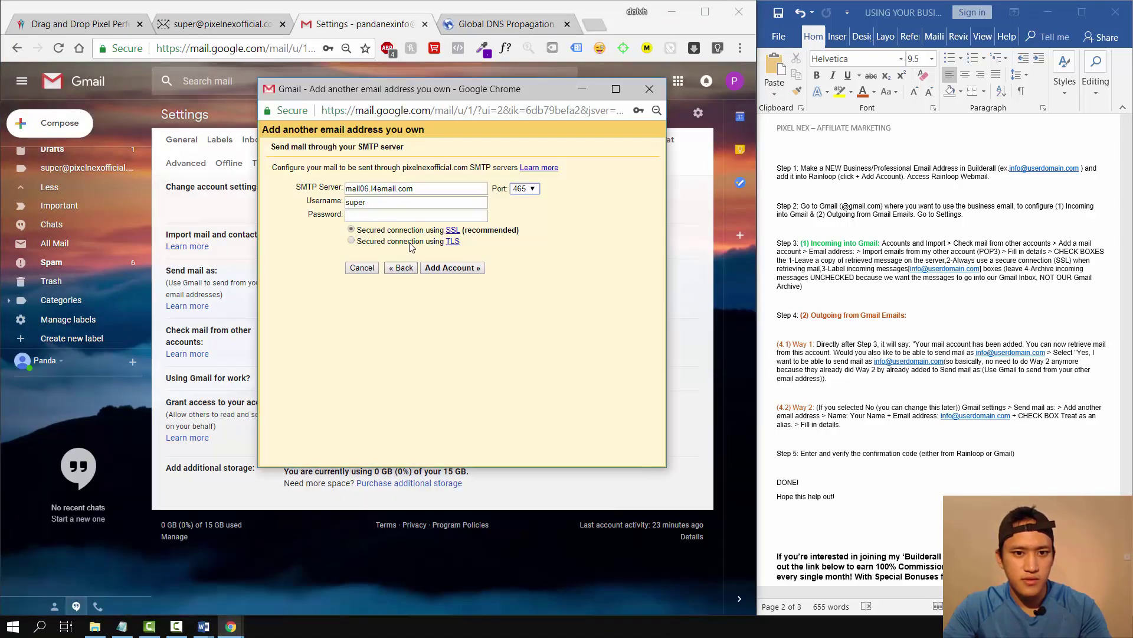
left_click(381, 201)
type("@pixelnexofficial.com")
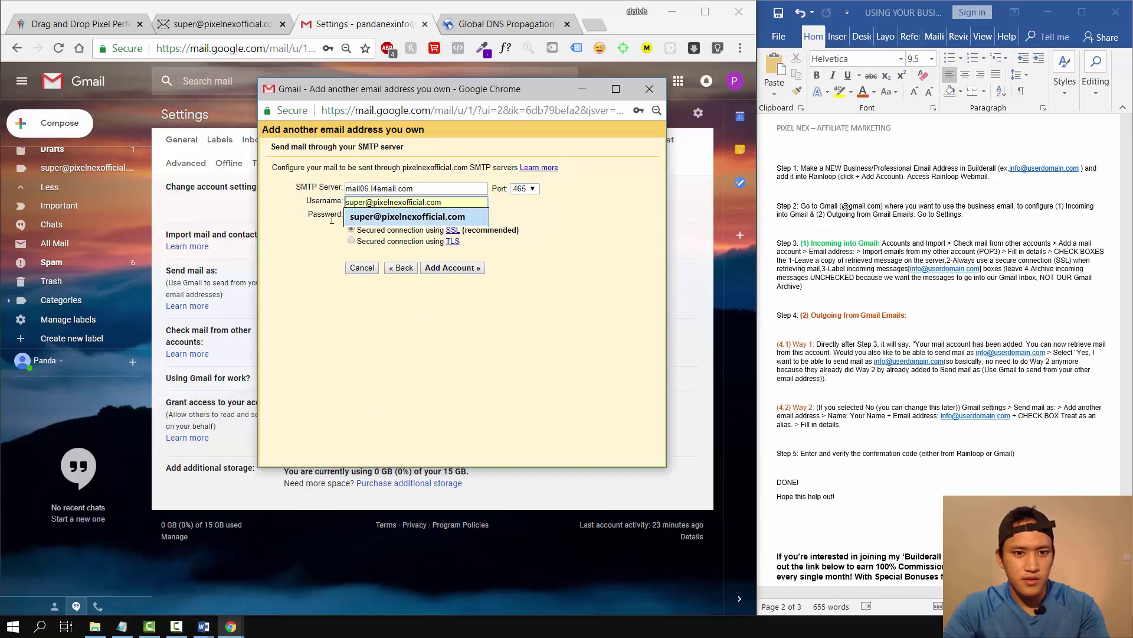
left_click(353, 216)
left_click(369, 215)
left_click(369, 216)
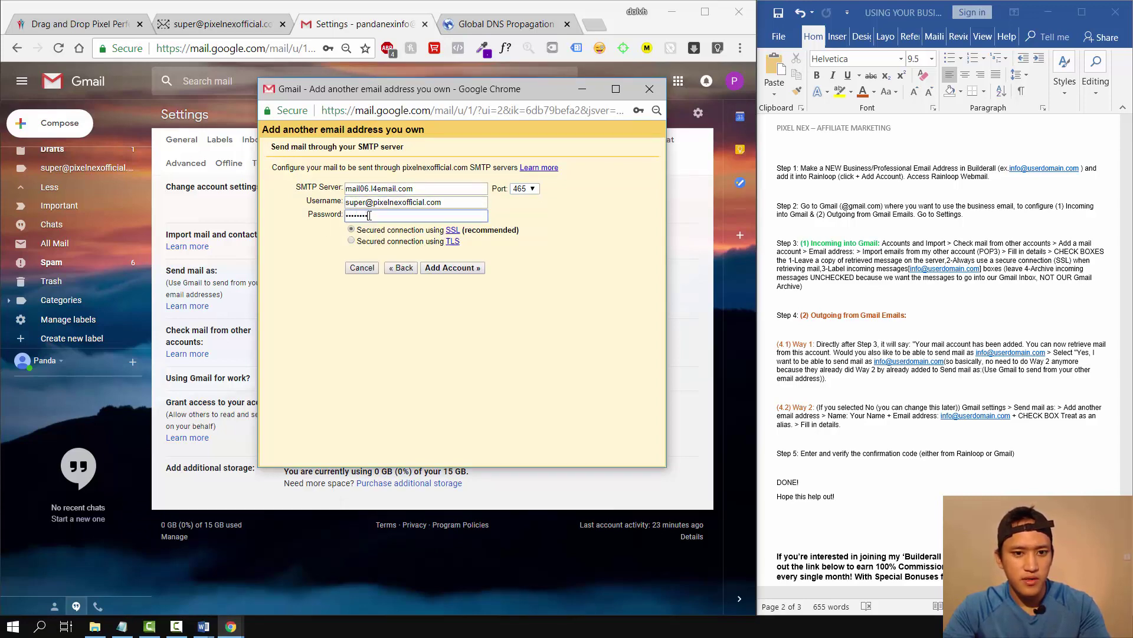
type("••")
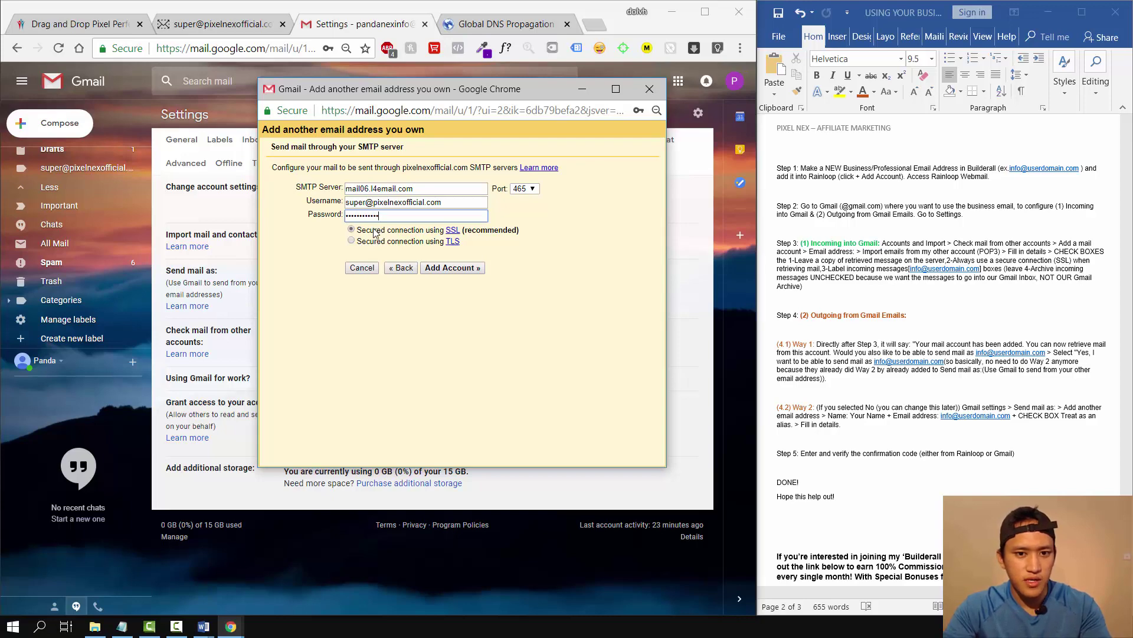
left_click(447, 269)
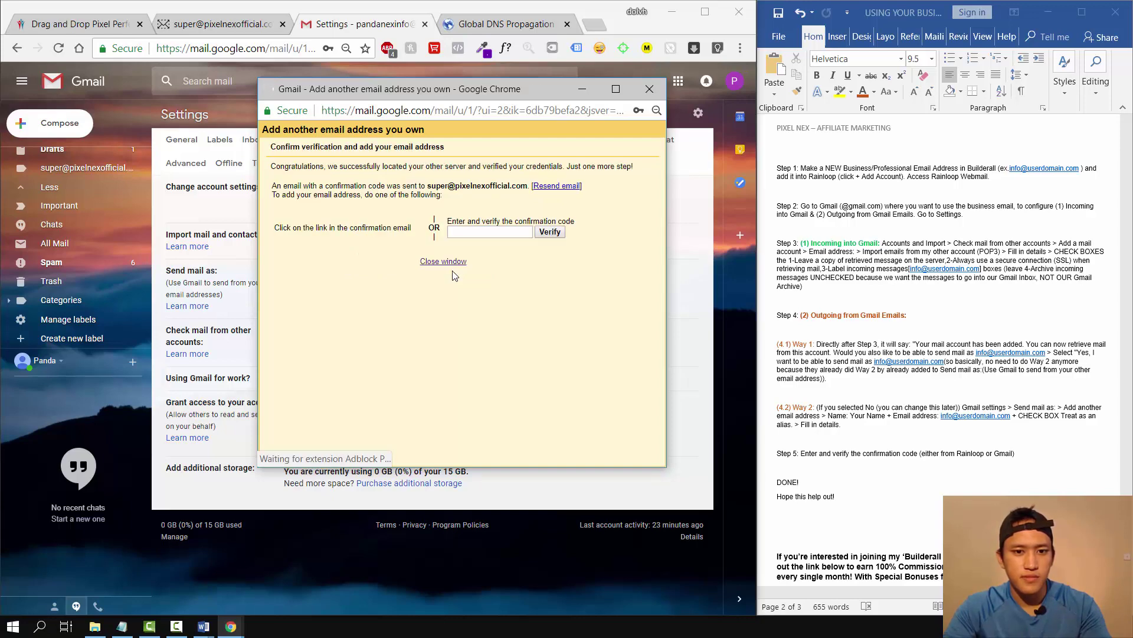
Step: Reload the Rainloop inbox, open the Gmail Confirmation email, and copy its confirmation code
left_click(498, 232)
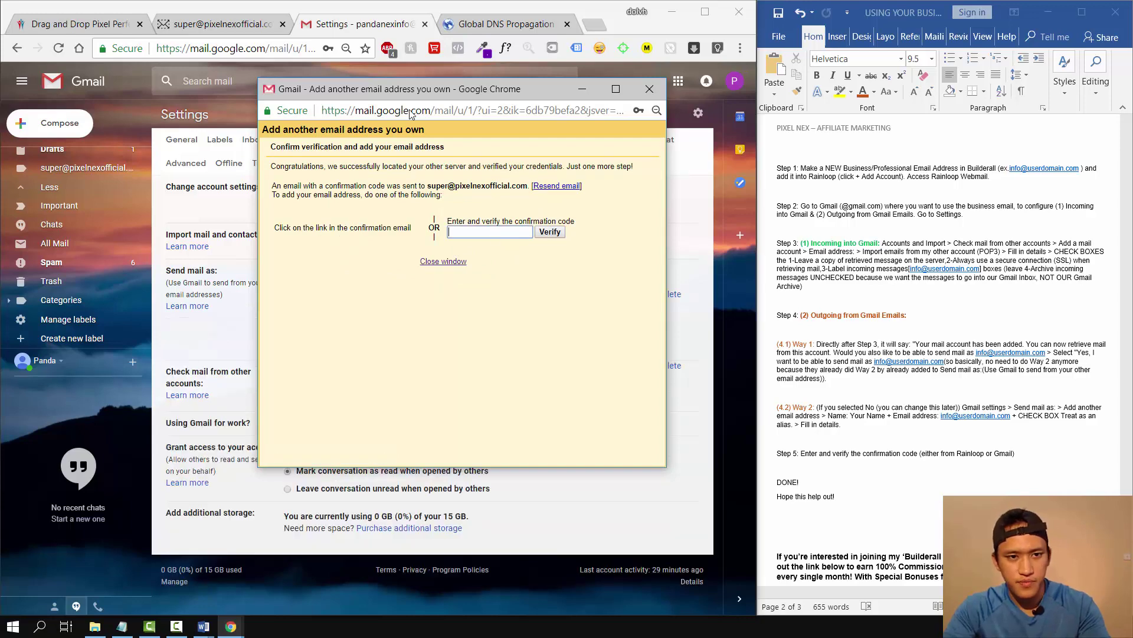
left_click(218, 29)
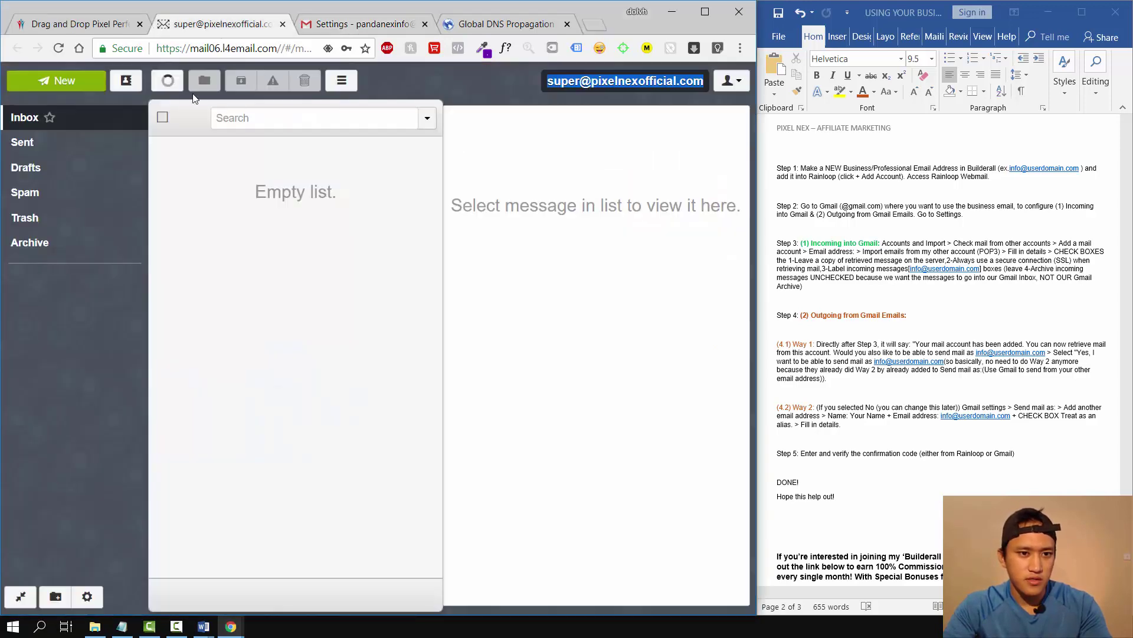
left_click(167, 80)
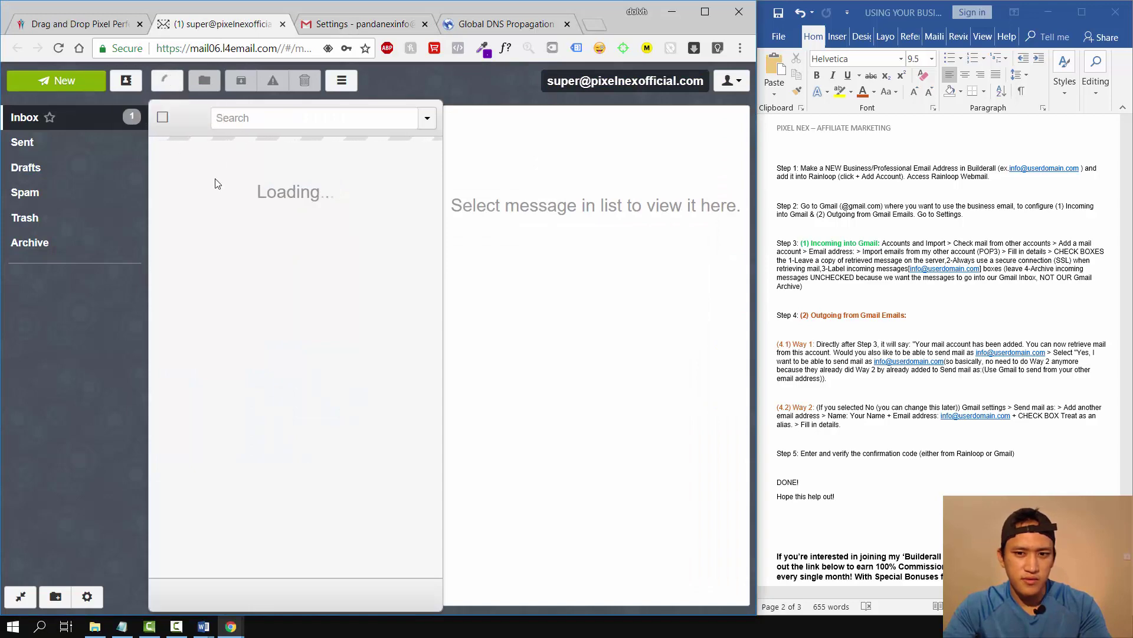
left_click(262, 170)
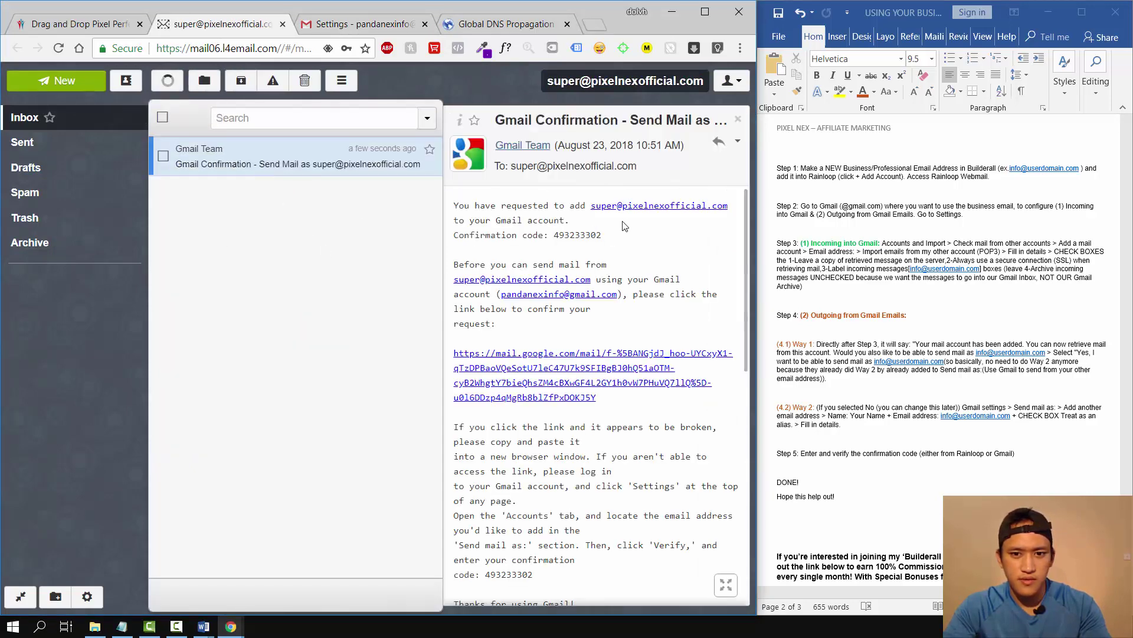
double_click(575, 235)
key("ctrl+c")
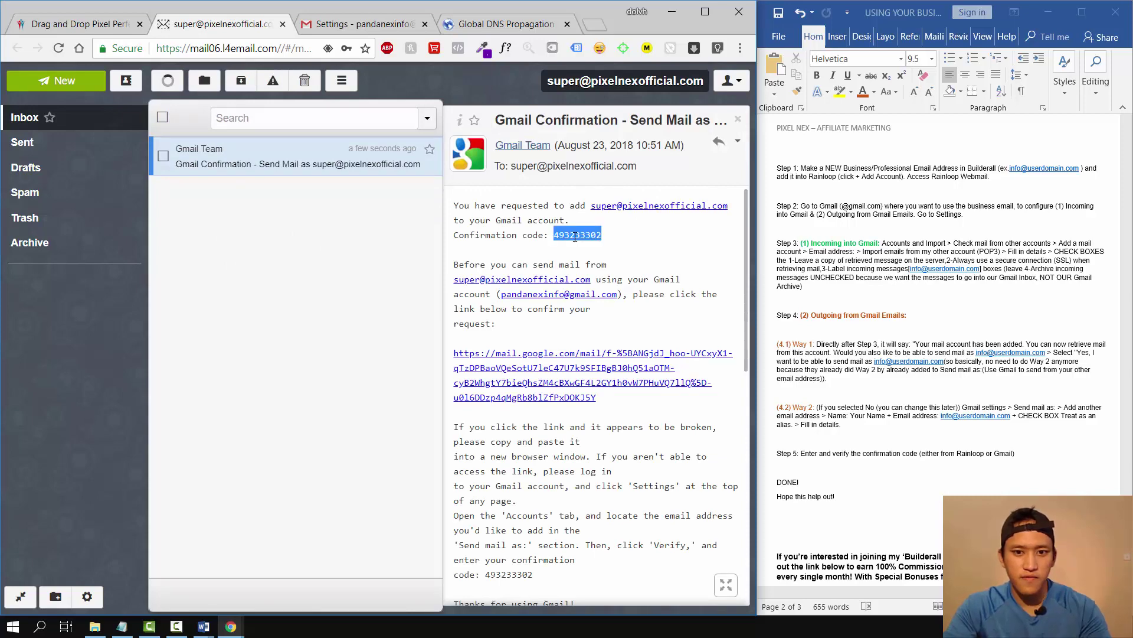
left_click(357, 24)
Step: Paste the confirmation code into Gmail's verification box and verify it
left_click(479, 236)
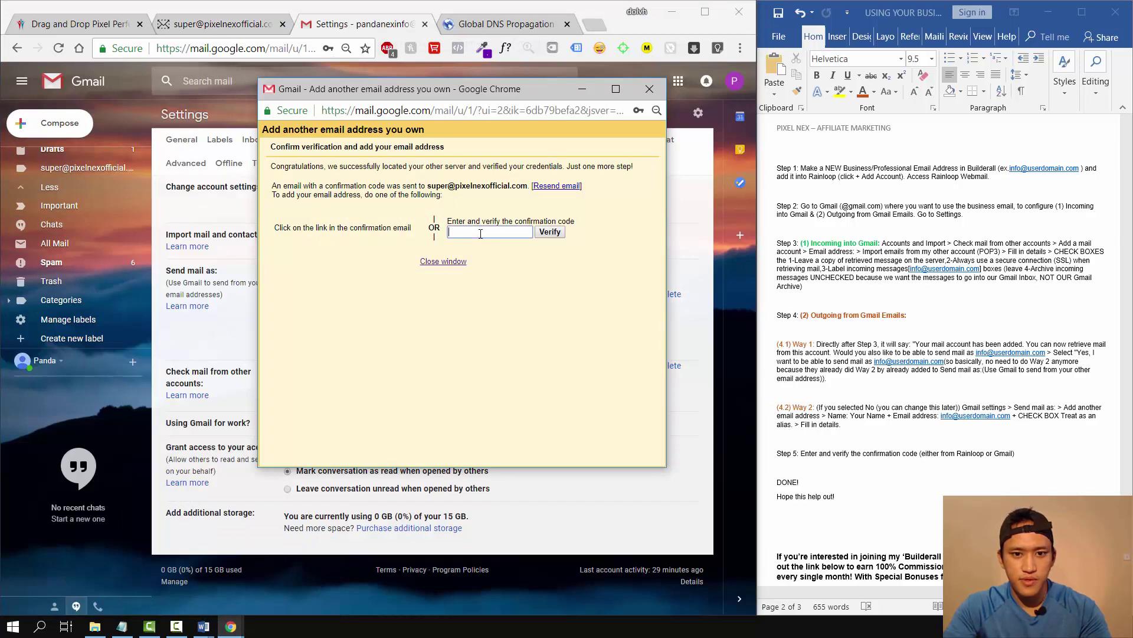
key("ctrl+v")
left_click(546, 236)
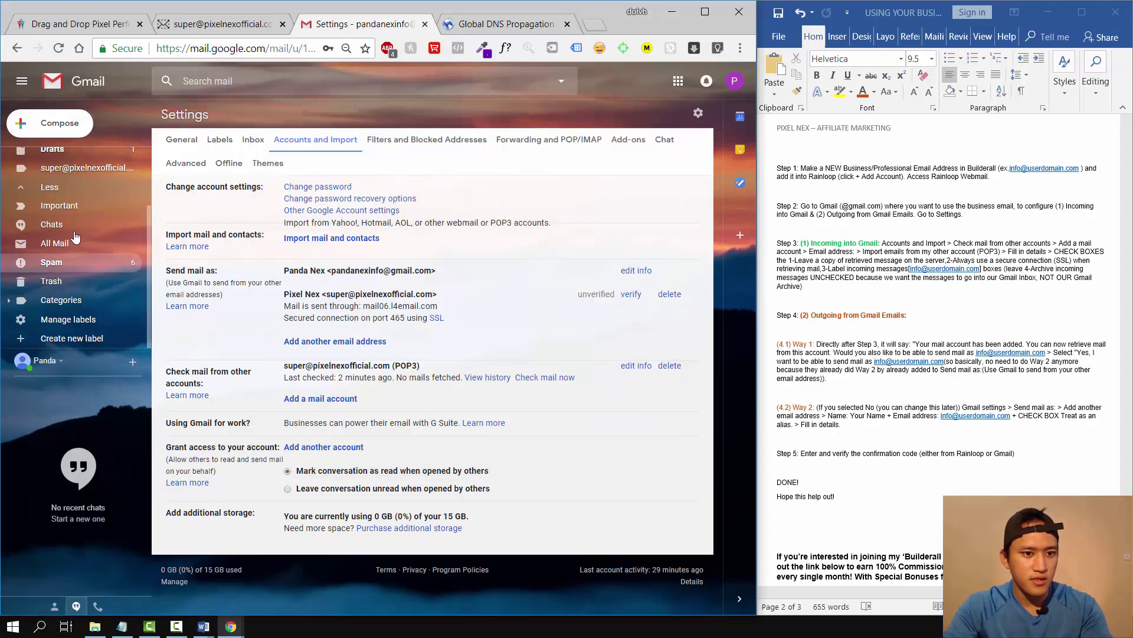
scroll(117, 239, "up", 2)
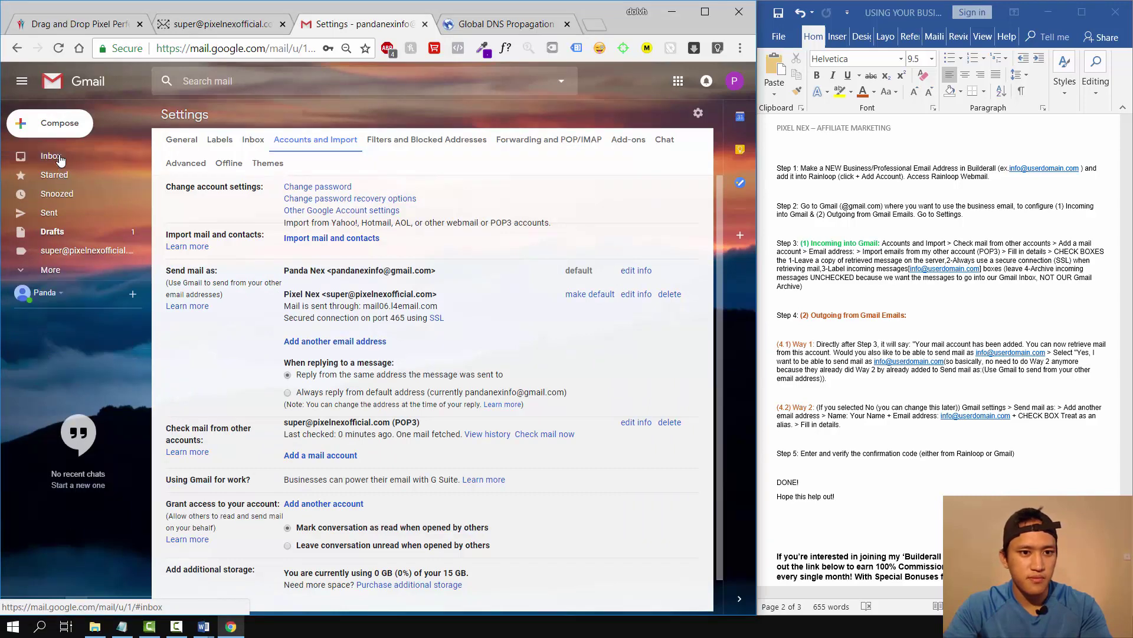
Step: Open the fetched Gmail Confirmation email in the inbox, return to the list, and open quick settings
left_click(60, 158)
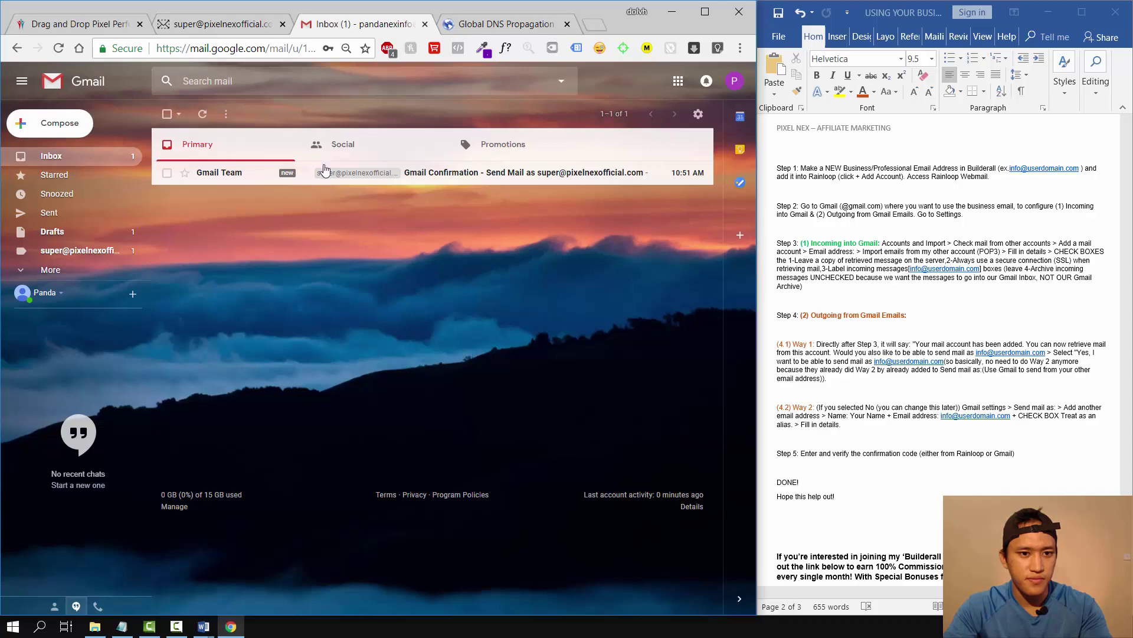
left_click(489, 179)
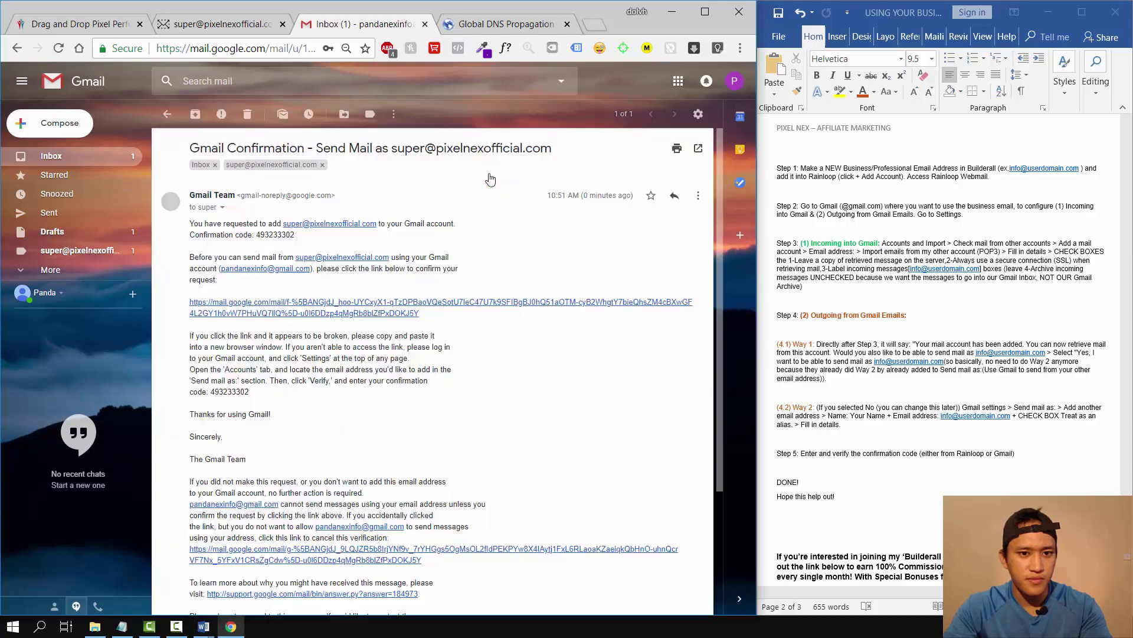
double_click(274, 235)
left_click(274, 235)
double_click(274, 234)
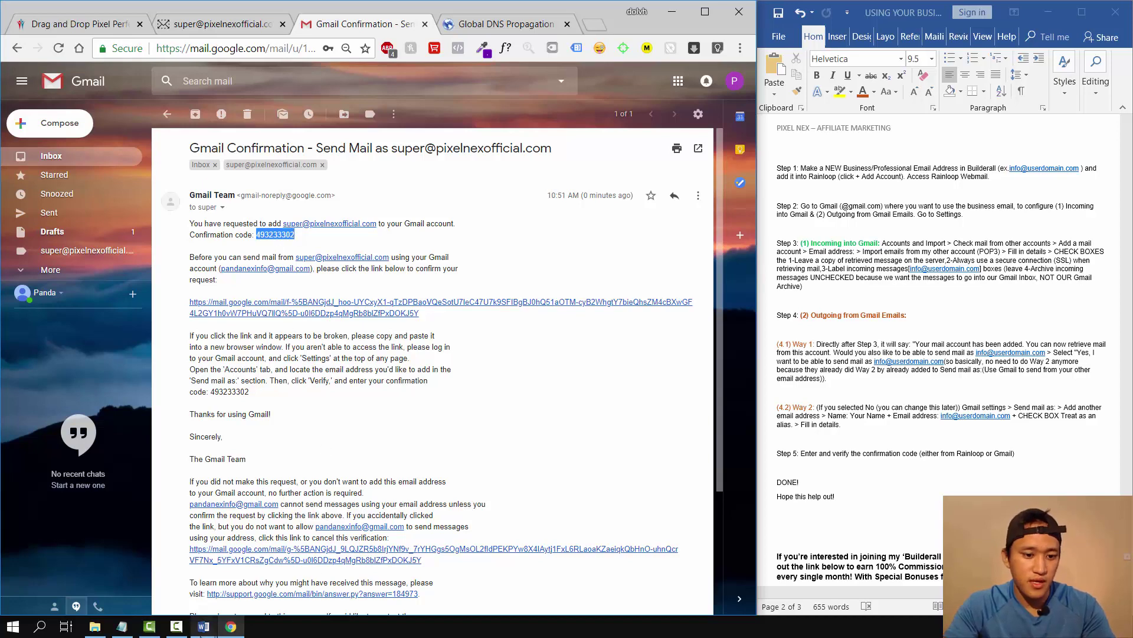
left_click(529, 257)
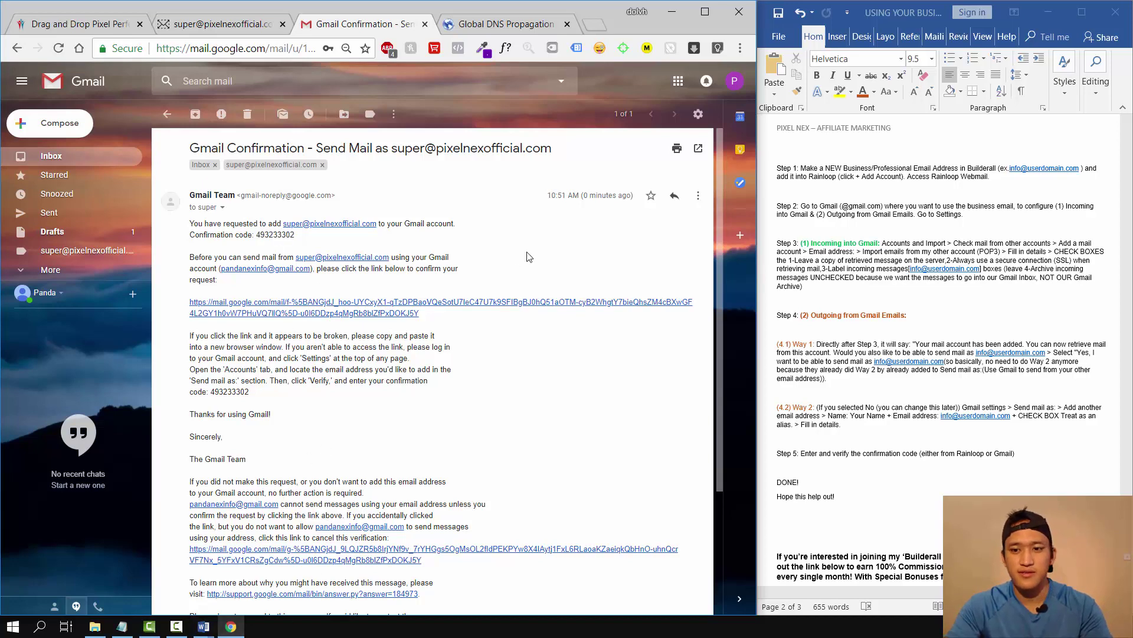
scroll(909, 349, "down", 2)
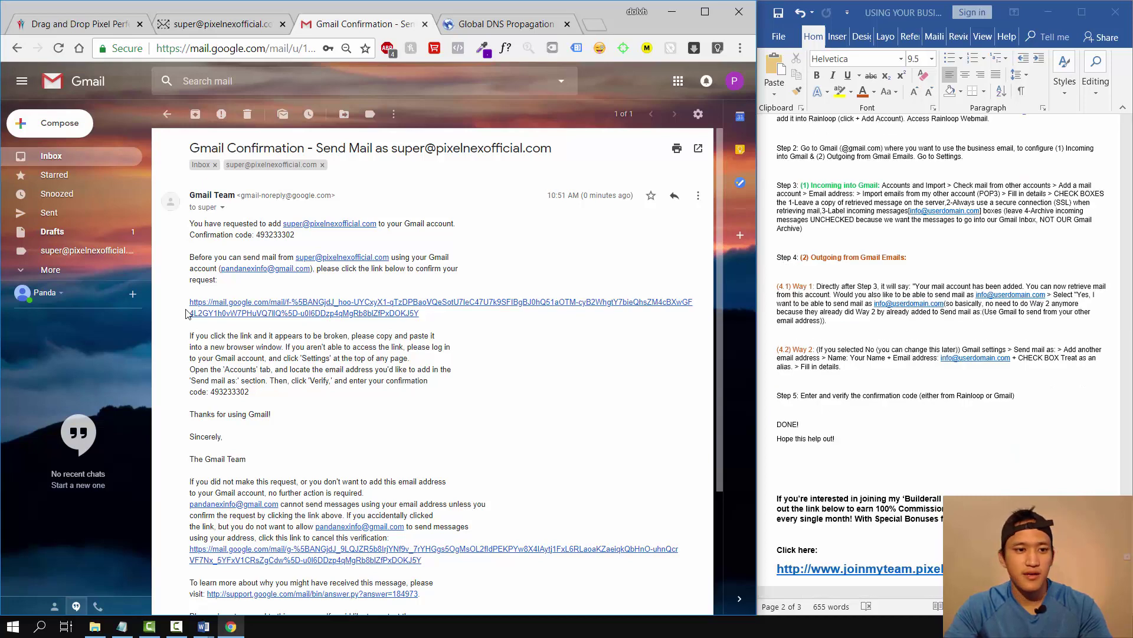
left_click(41, 159)
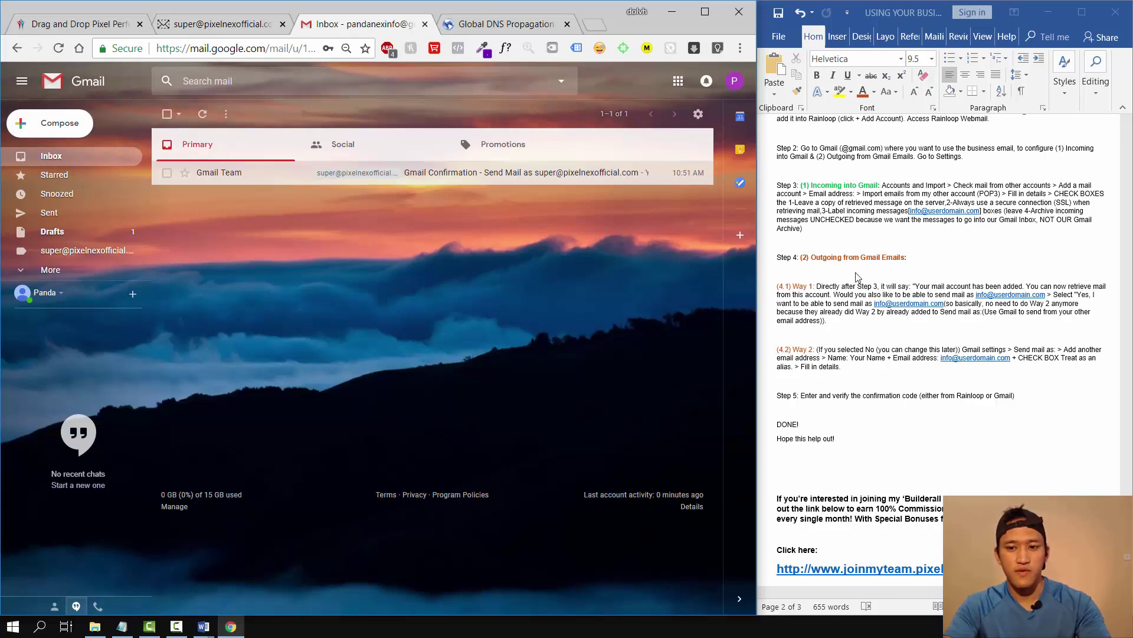
left_click(698, 114)
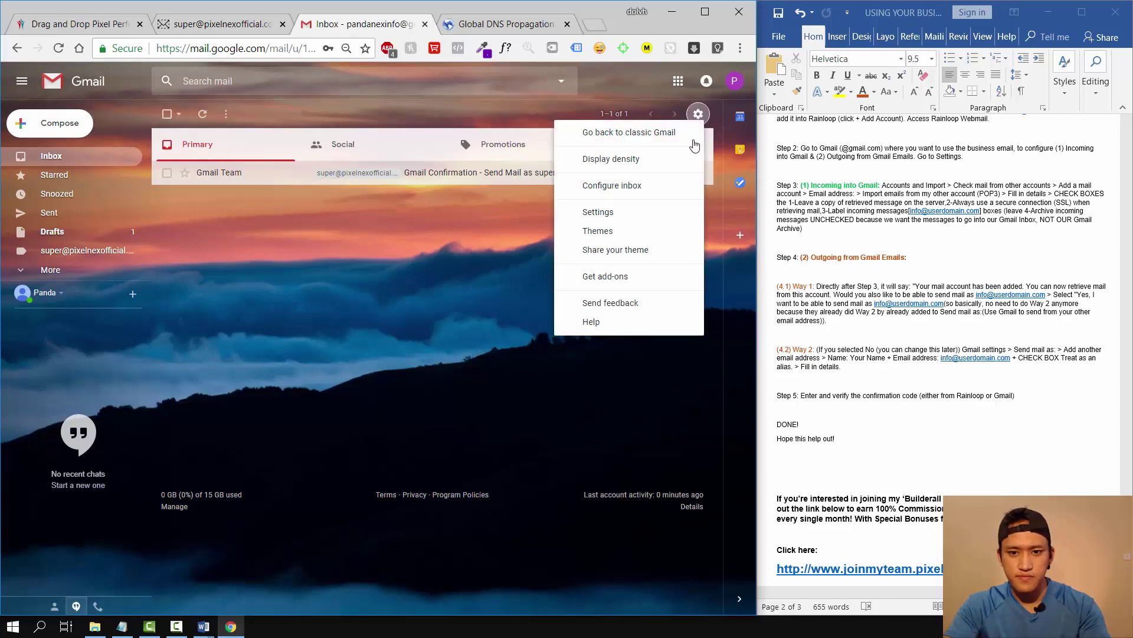
Step: Open the full Gmail settings on Accounts and Import, listing the business alias and POP3 account
left_click(650, 214)
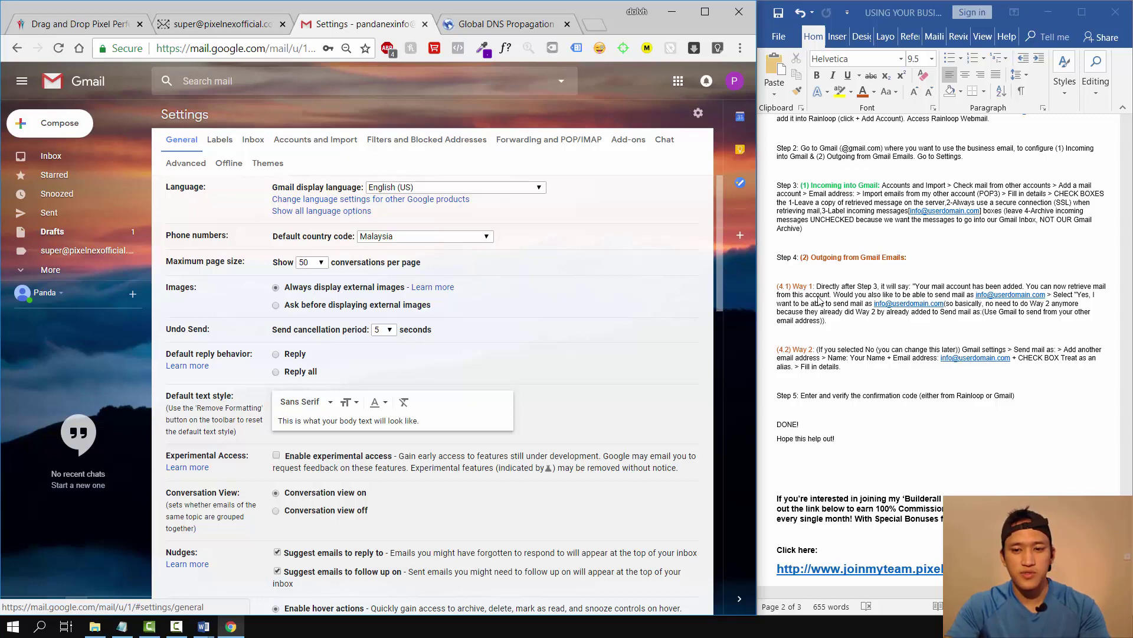
left_click(304, 140)
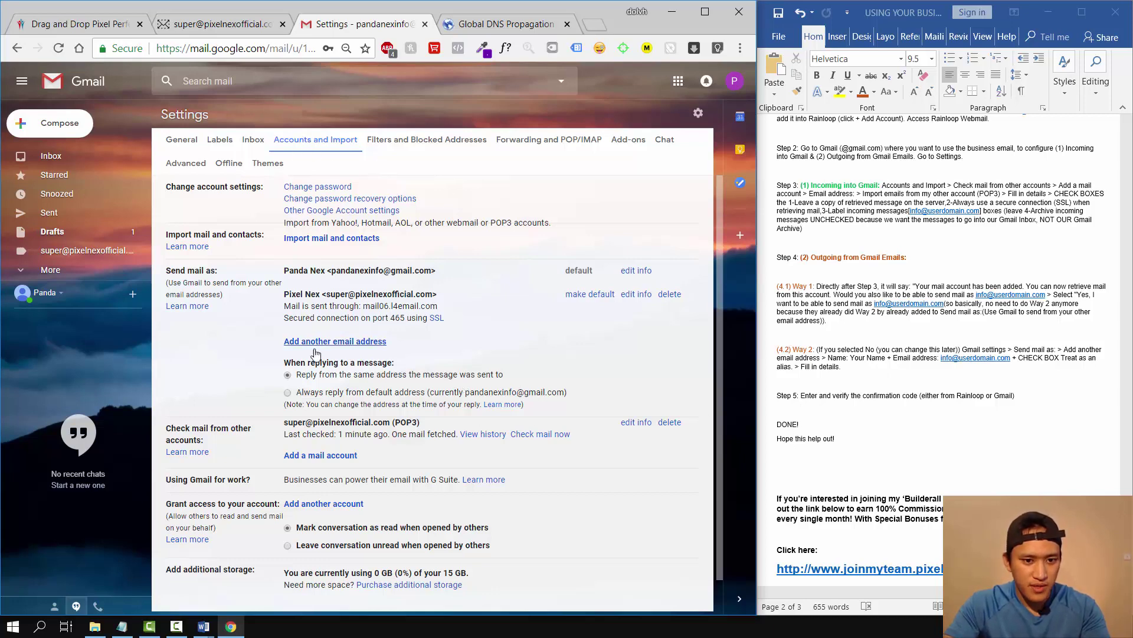
Step: Choose 'Reply from the same address the message was sent to' under When replying to a message
left_click(287, 375)
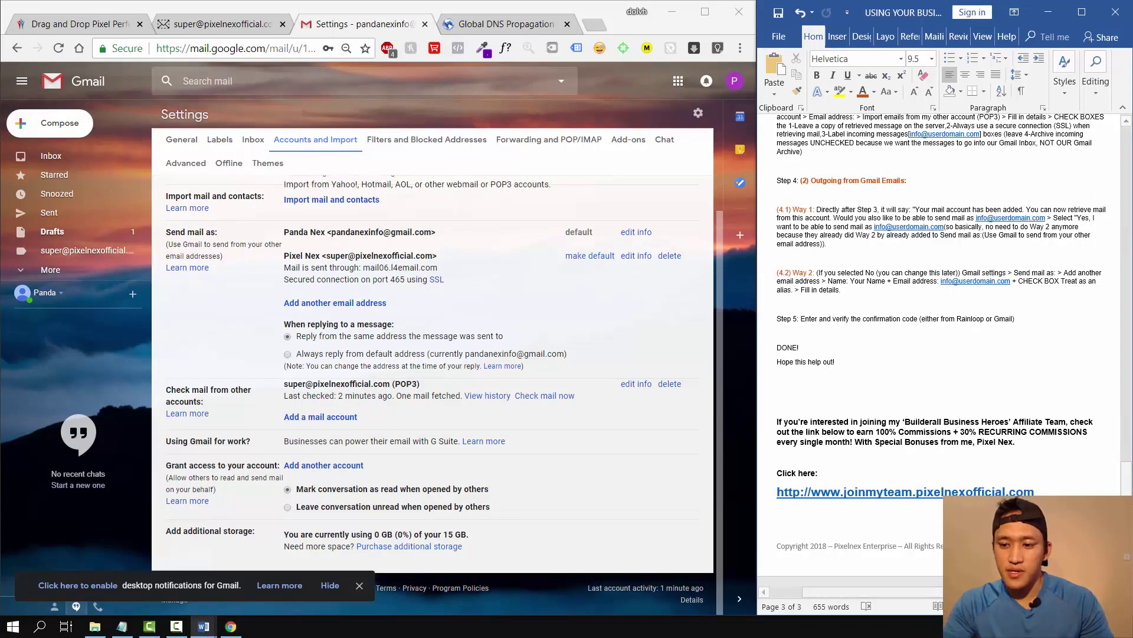
left_click_drag(1126, 479, 1126, 478)
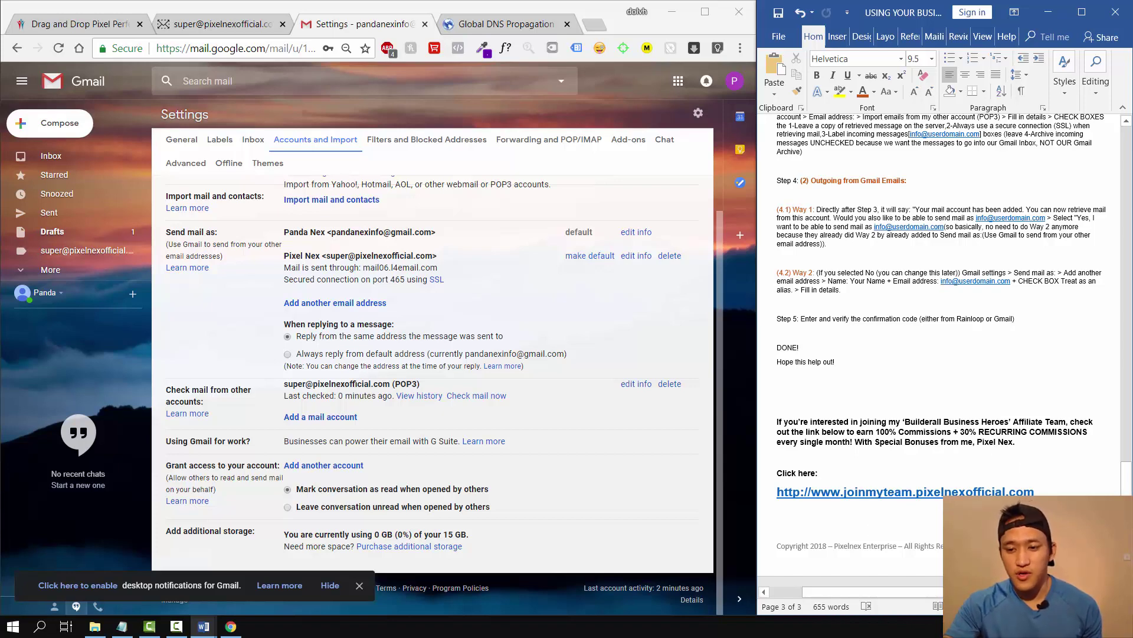
scroll(1031, 486, "up", 15)
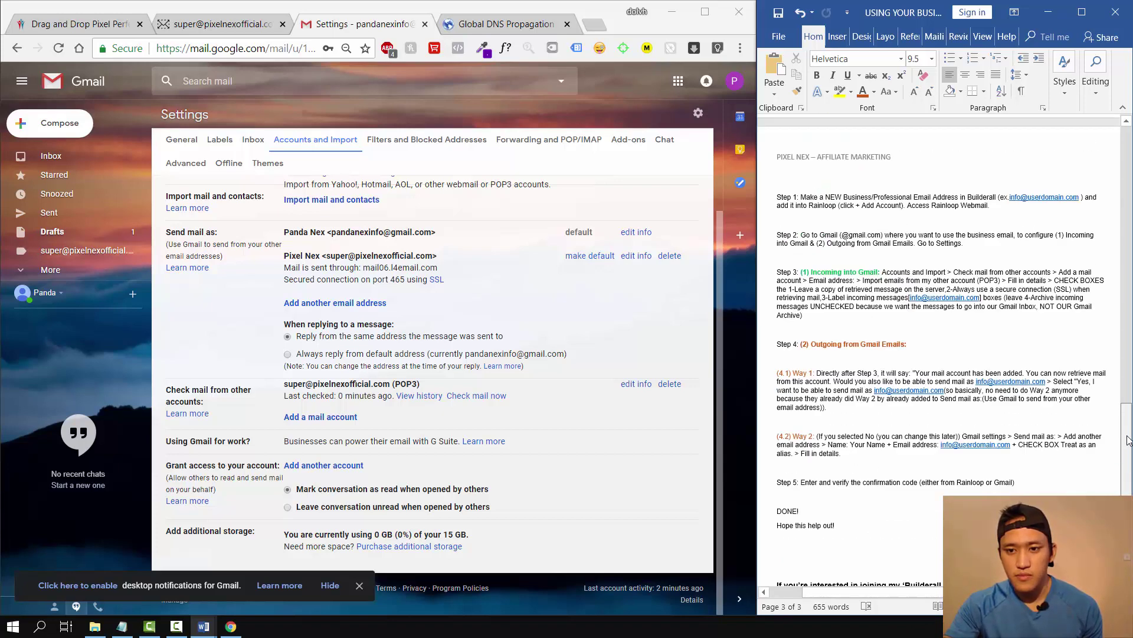
scroll(905, 464, "down", 15)
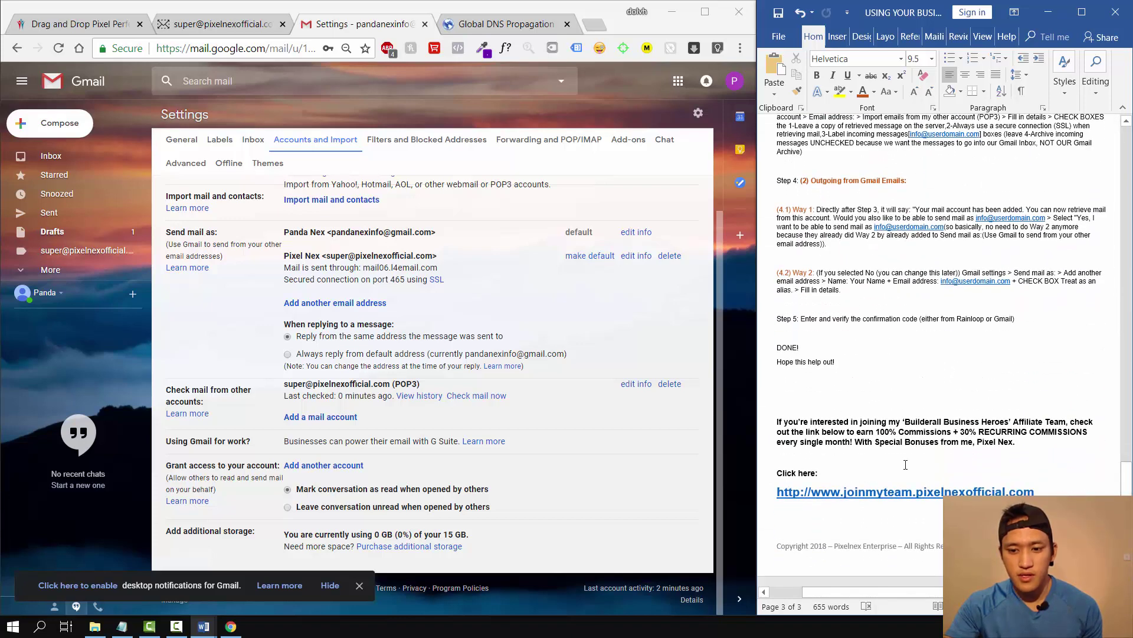